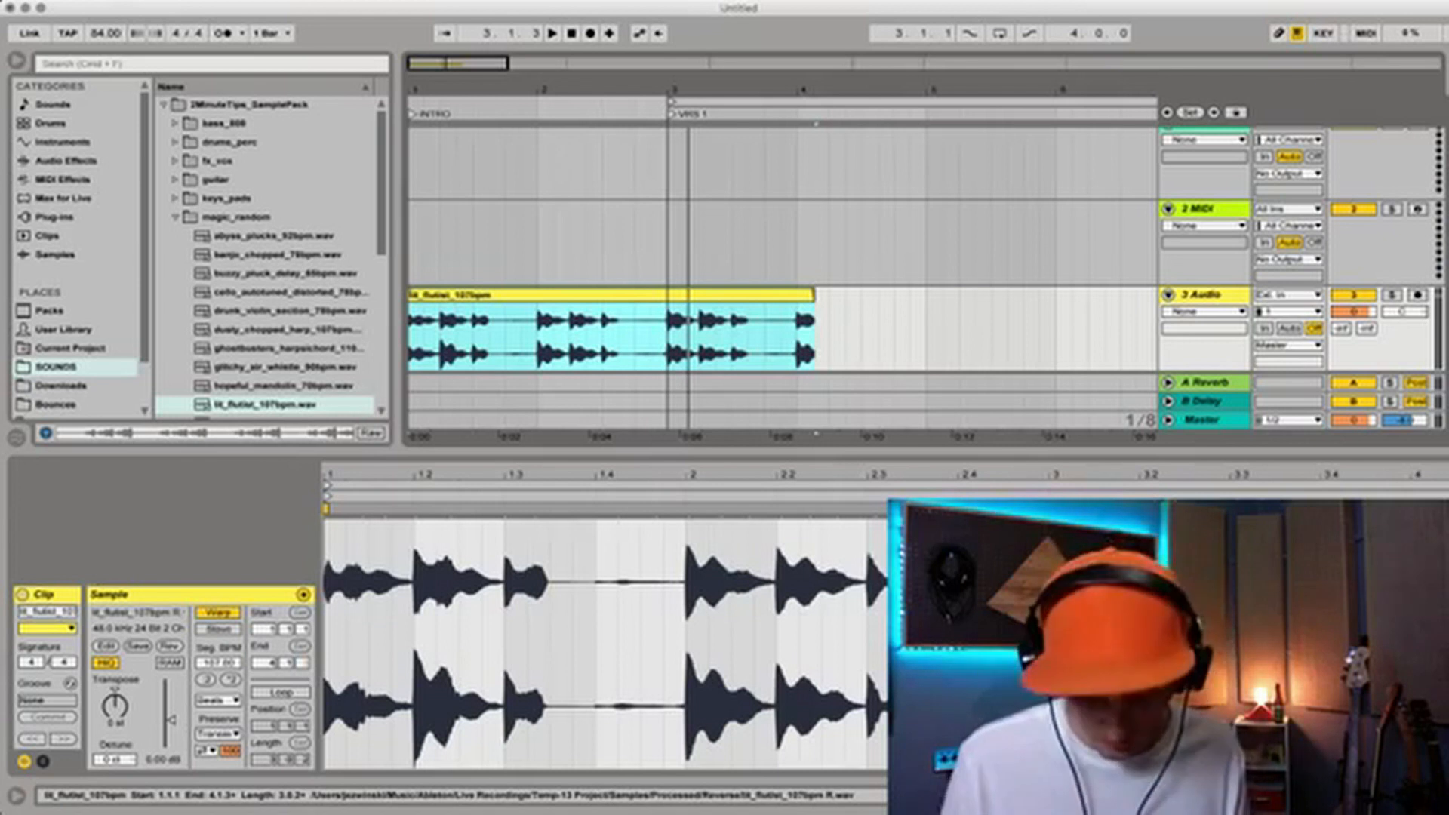
# - Loop the three-bar section of the lit_flutist clip and start playback
pyautogui.press('super+l')
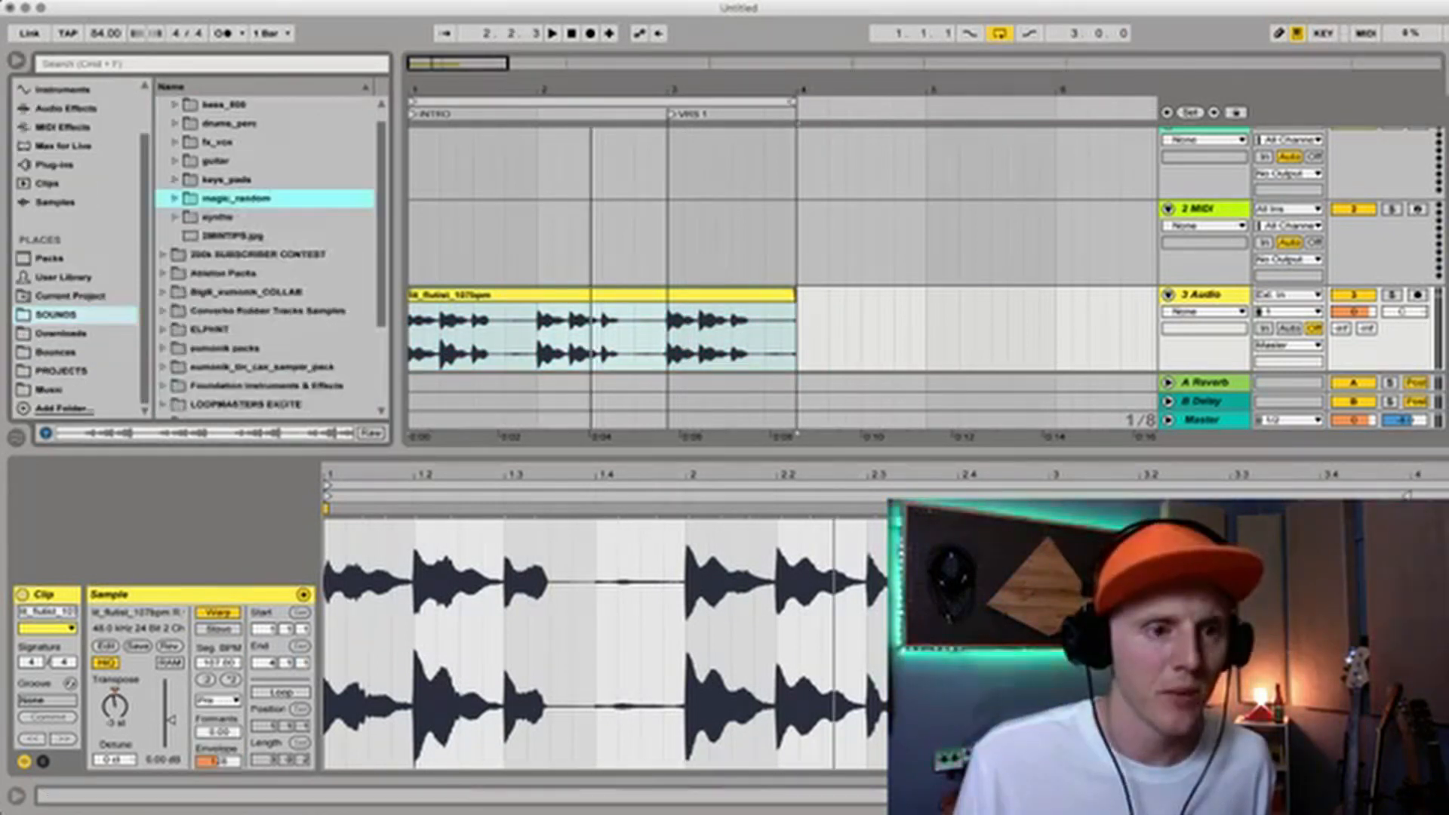
pyautogui.scroll(-5, 264, 257)
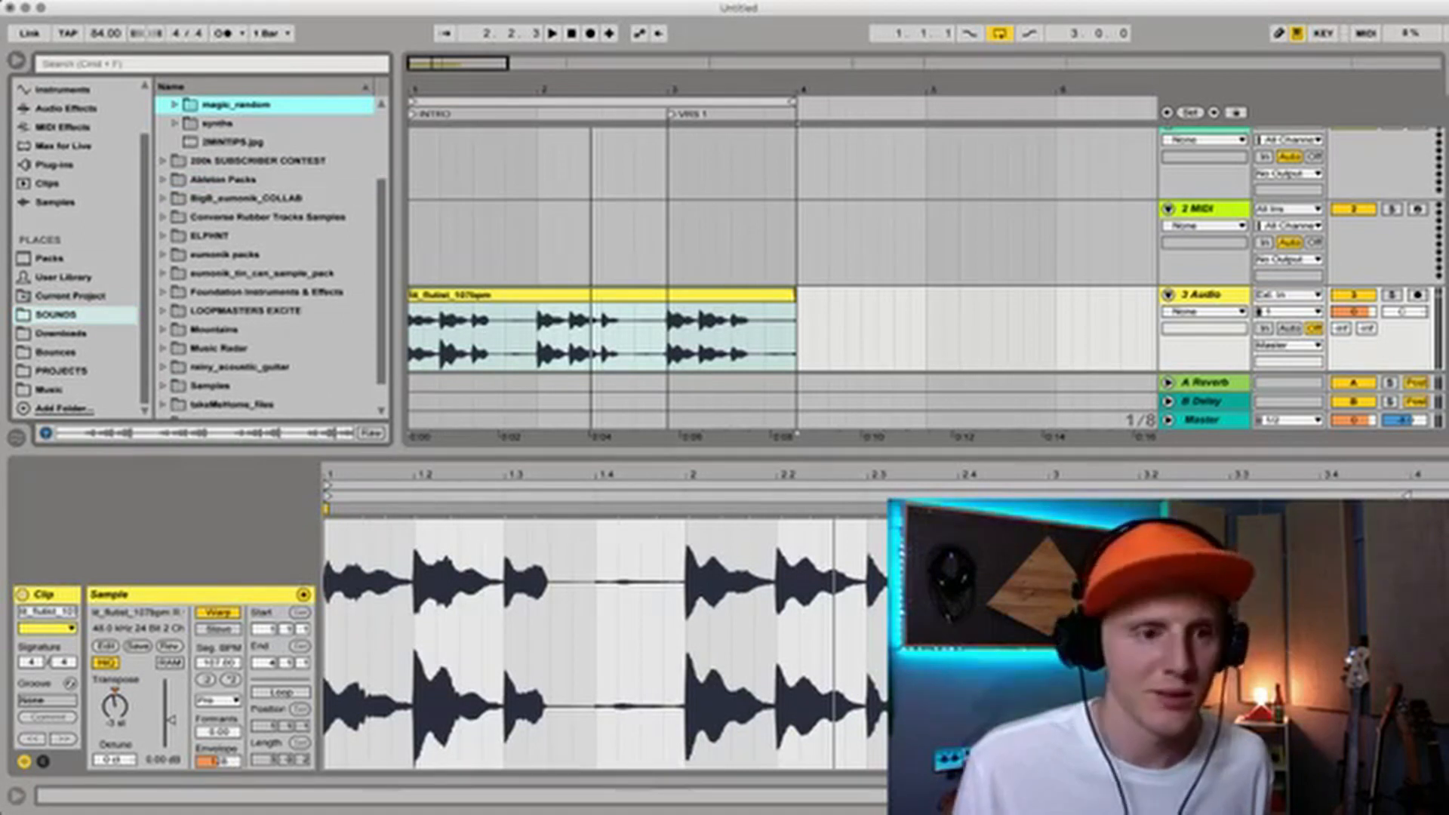
pyautogui.scroll(-2, 265, 257)
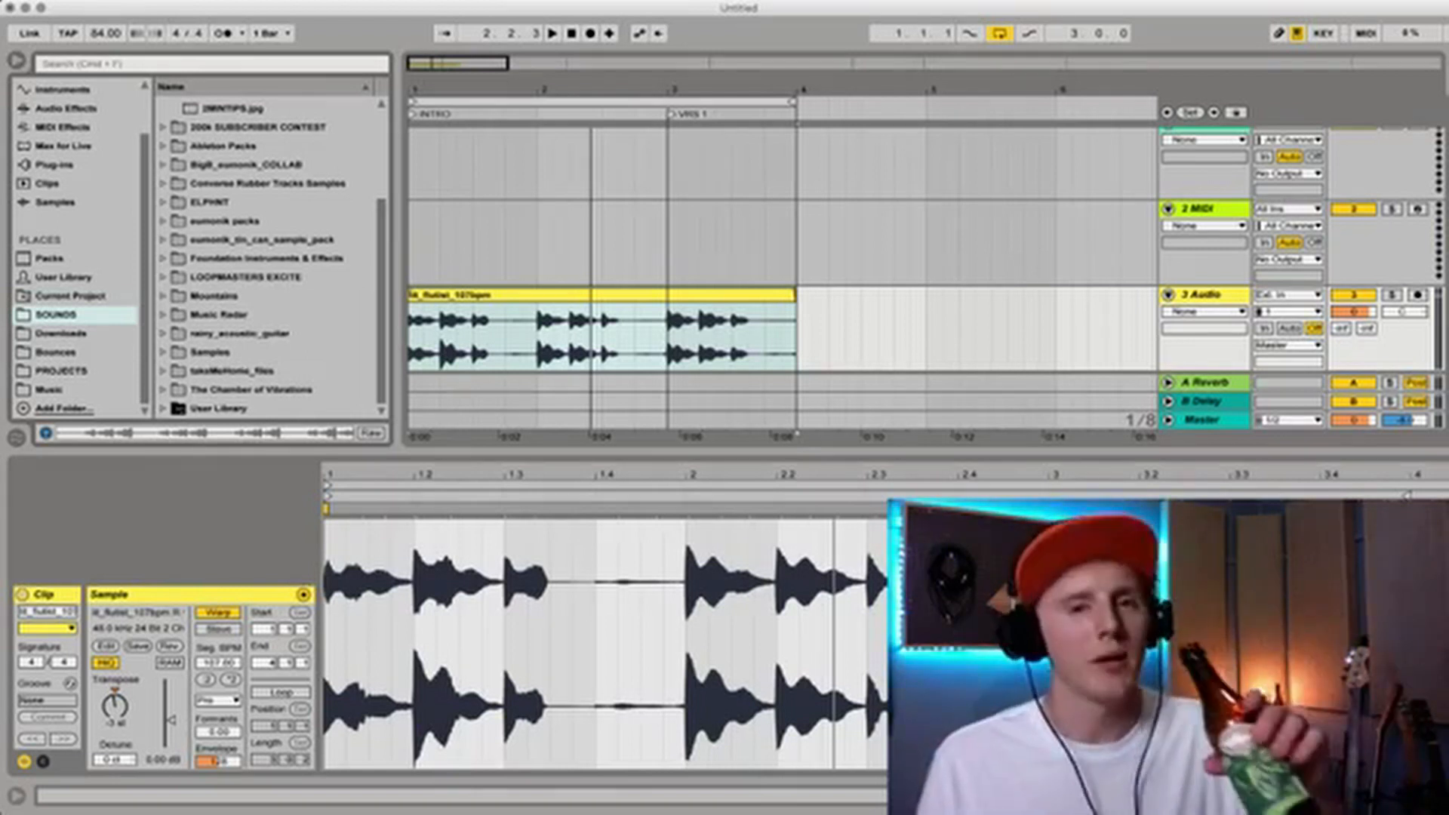
pyautogui.press('space')
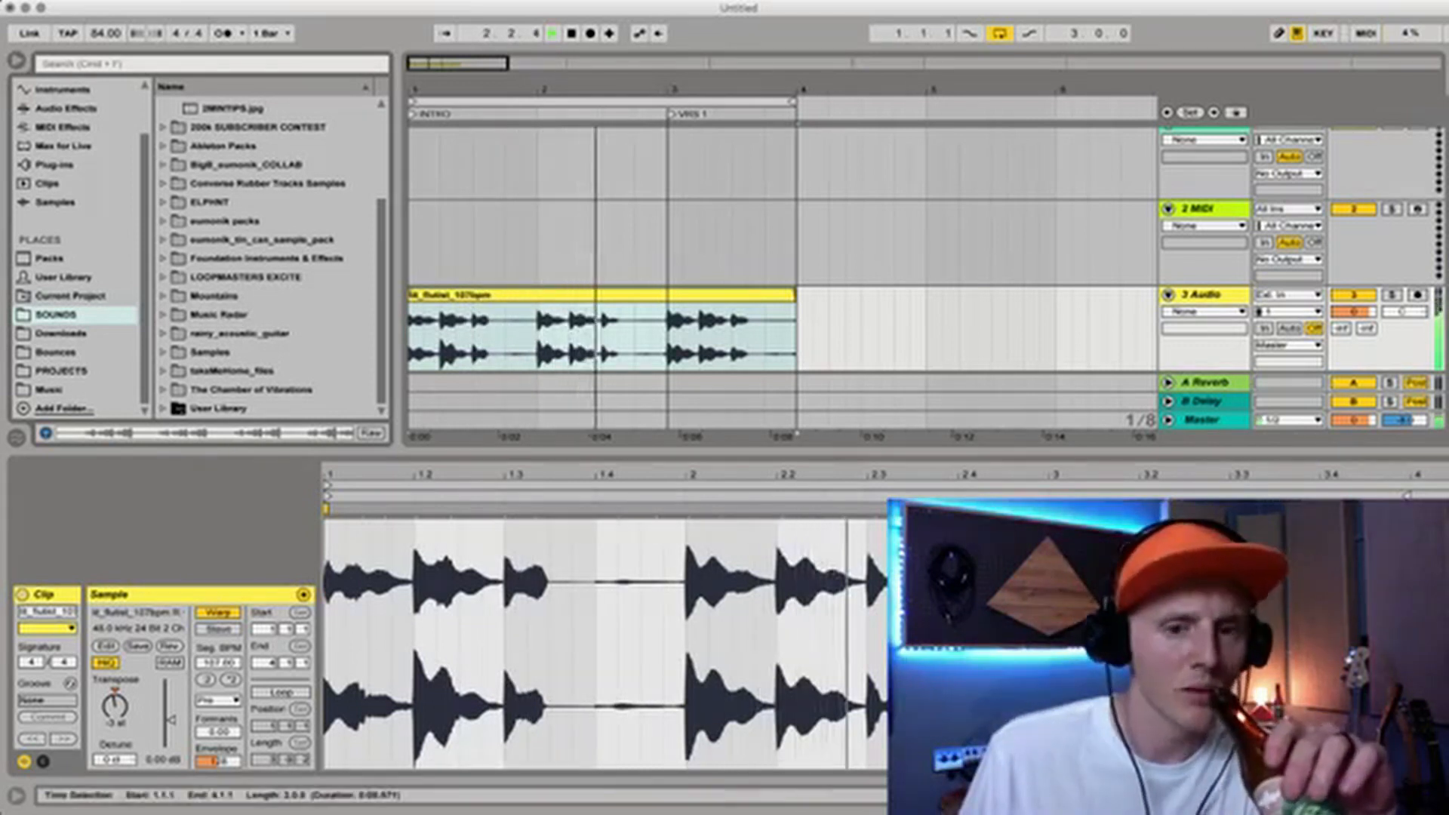
# - Add the hip-hop drum loop 50094__zajo__loop13-01.wav as a new audio track at bar 1 beneath the flute
pyautogui.click(660, 295)
pyautogui.scroll(1, 660, 353)
pyautogui.scroll(-2, 660, 352)
pyautogui.scroll(-1, 785, 302)
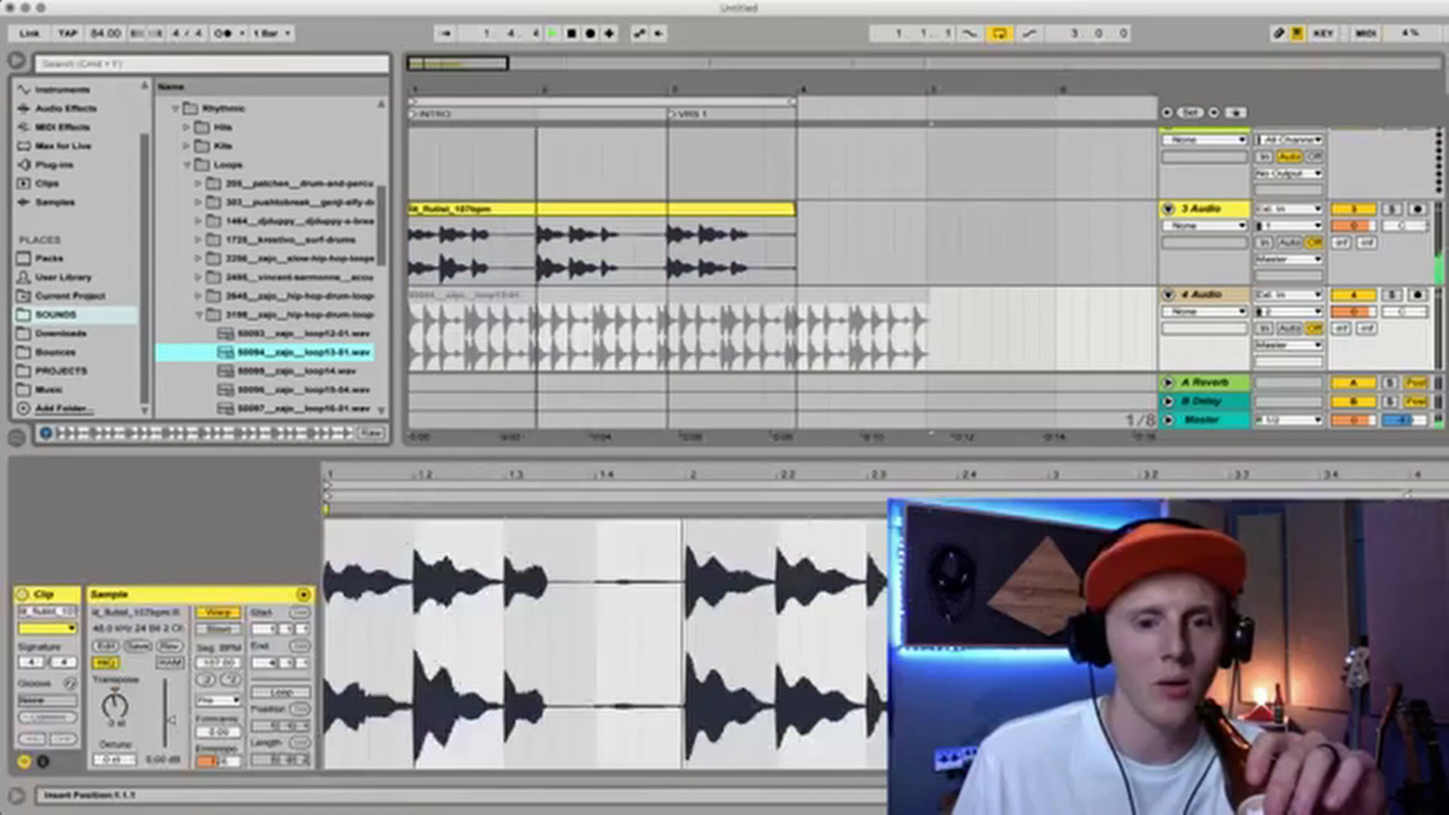
pyautogui.click(665, 294)
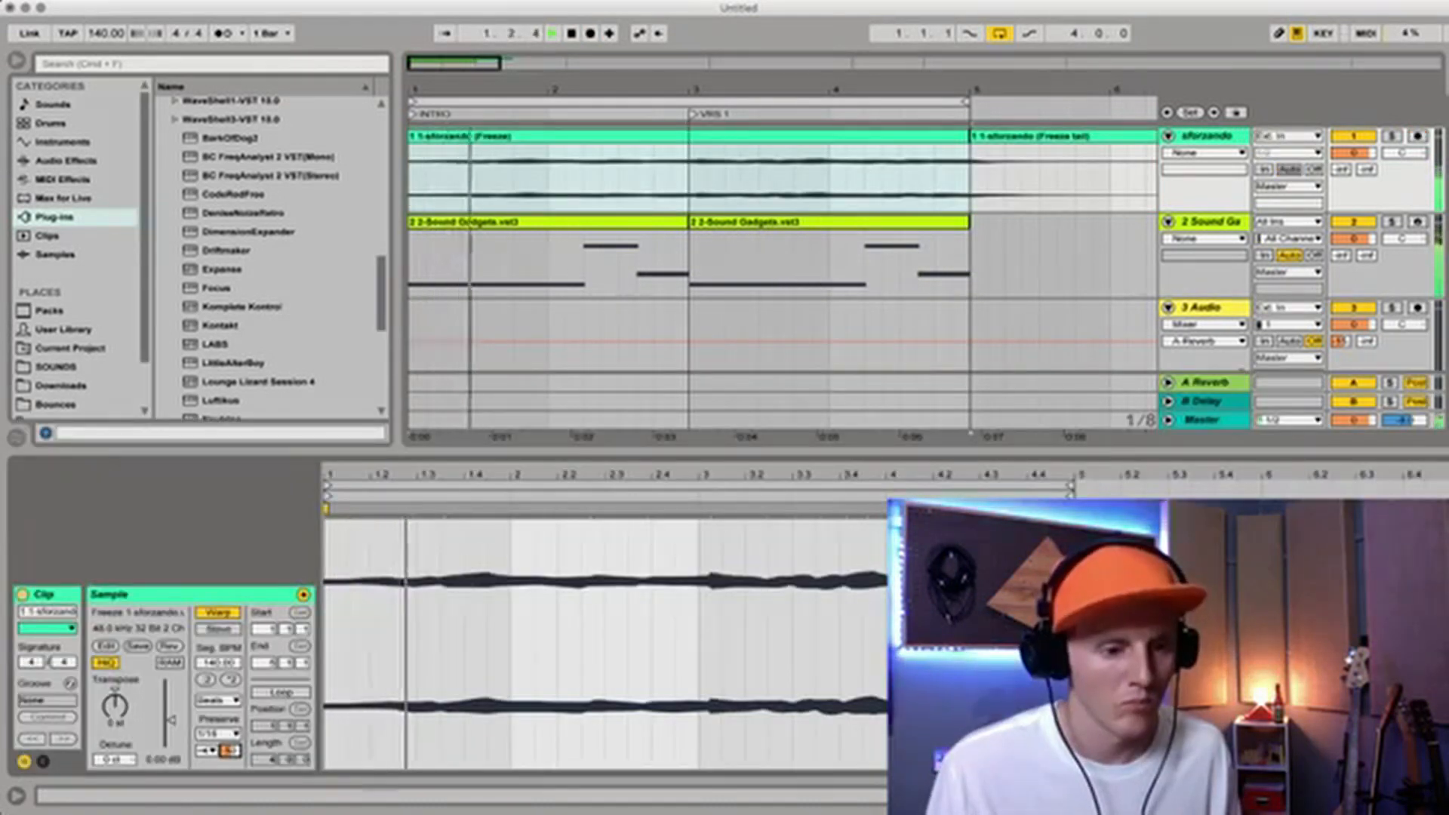
# - Set the frozen sforzando clip's warp Preserve resolution to 1/8 and its transpose to -12 semitones
pyautogui.click(218, 734)
pyautogui.click(216, 703)
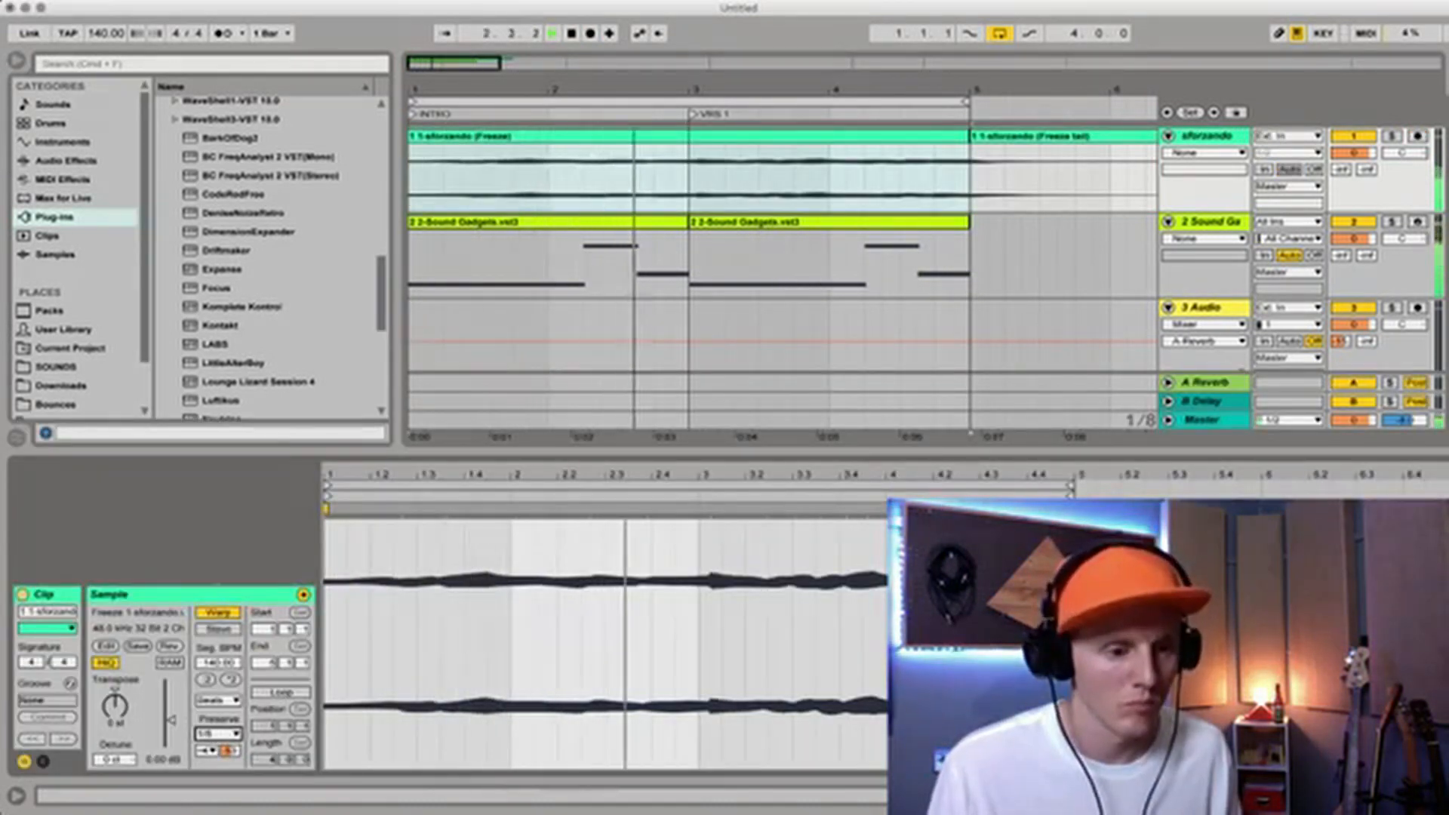
pyautogui.click(115, 706)
pyautogui.write('-12')
pyautogui.press('Return')
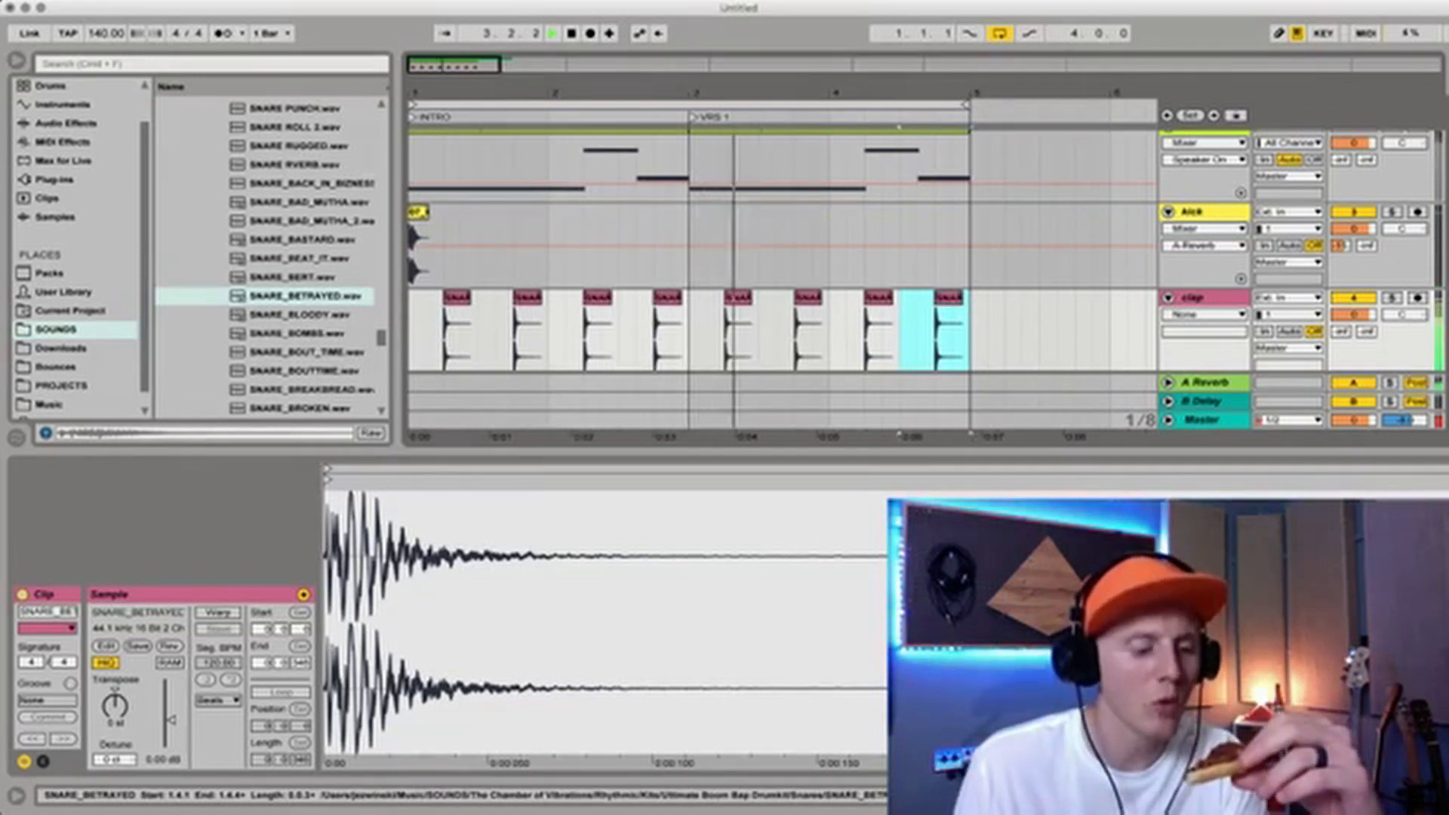
# - Rearrange the snare clips on the clap track so one hit falls on beat 3 of each of the four bars
pyautogui.click(456, 298)
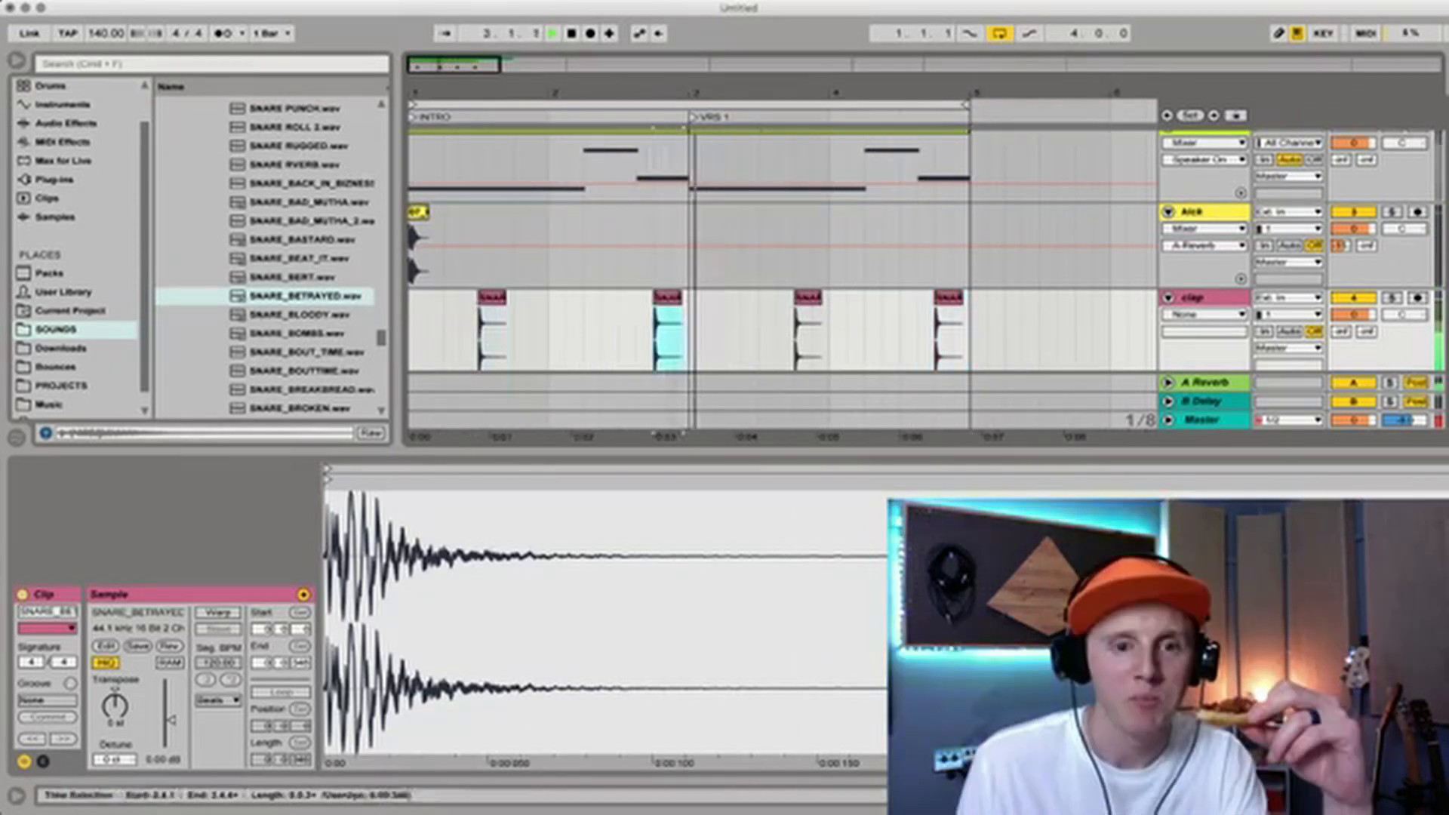
pyautogui.moveTo(668, 297); pyautogui.dragTo(632, 298)
pyautogui.moveTo(808, 298); pyautogui.dragTo(774, 298)
pyautogui.moveTo(949, 297); pyautogui.dragTo(914, 297)
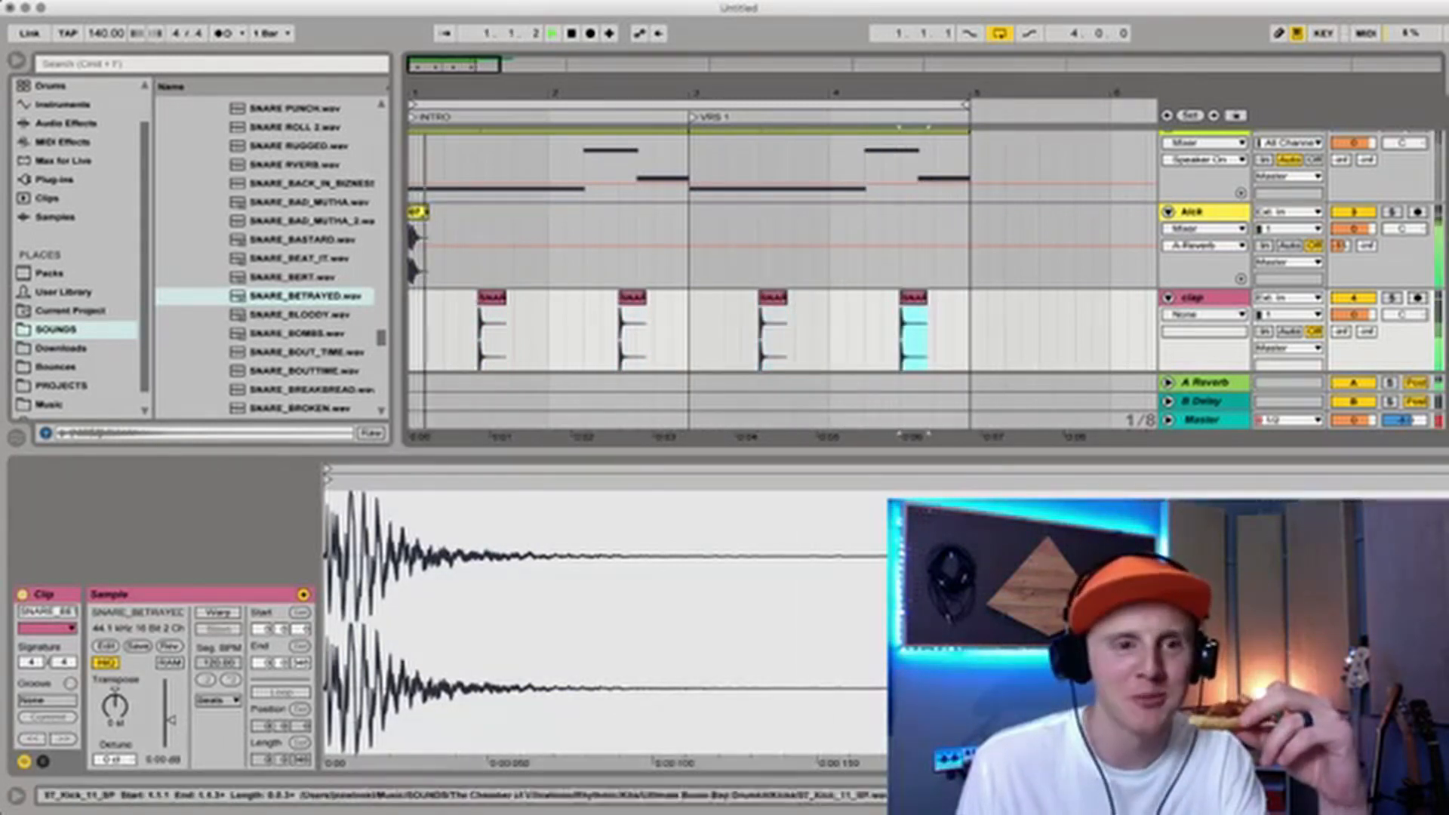
# - Copy the kick sample along the kick track to build a four-bar pattern, with the last hit at 4.3.3
pyautogui.click(417, 242)
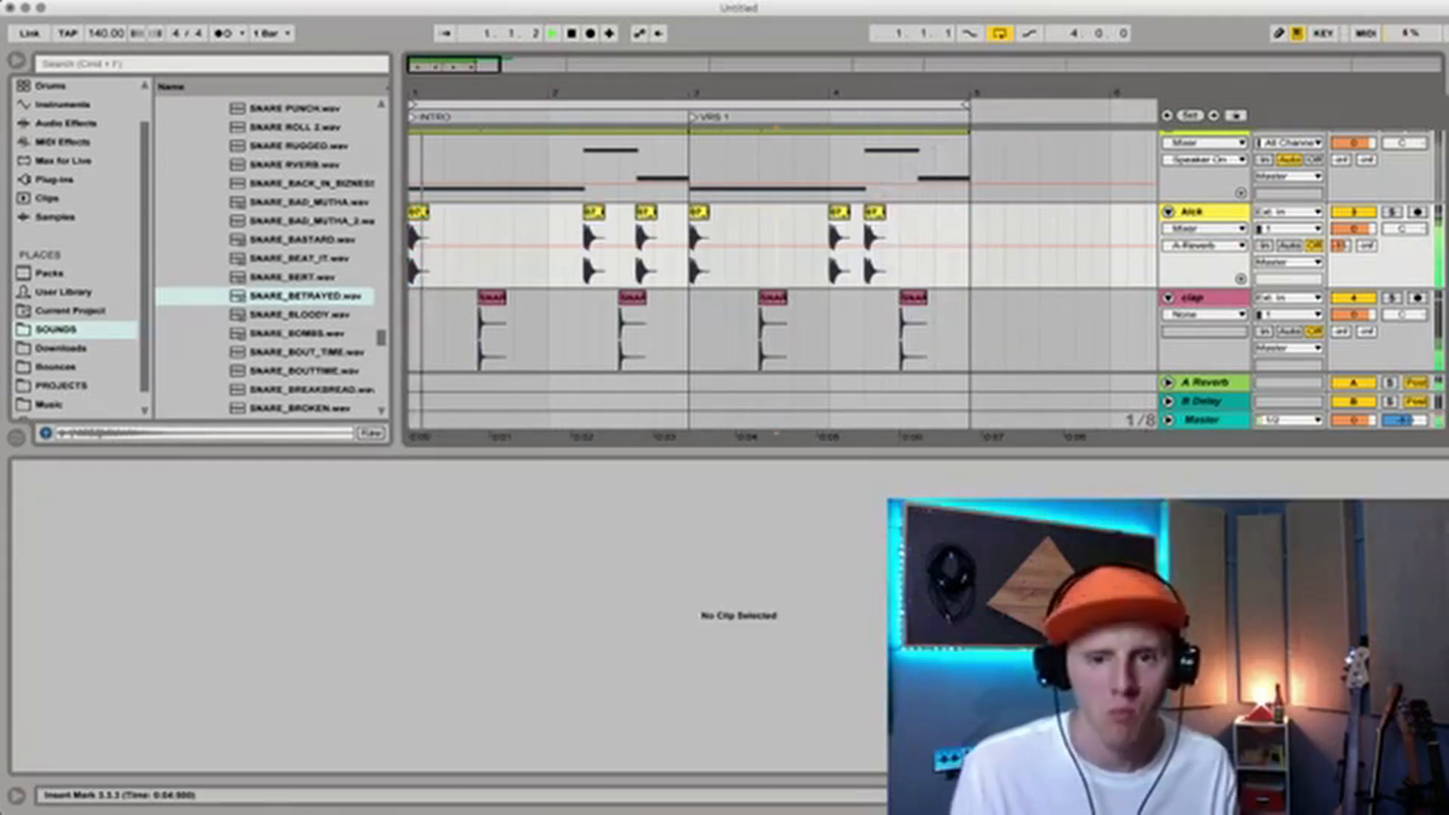
pyautogui.moveTo(875, 241); pyautogui.dragTo(927, 241)
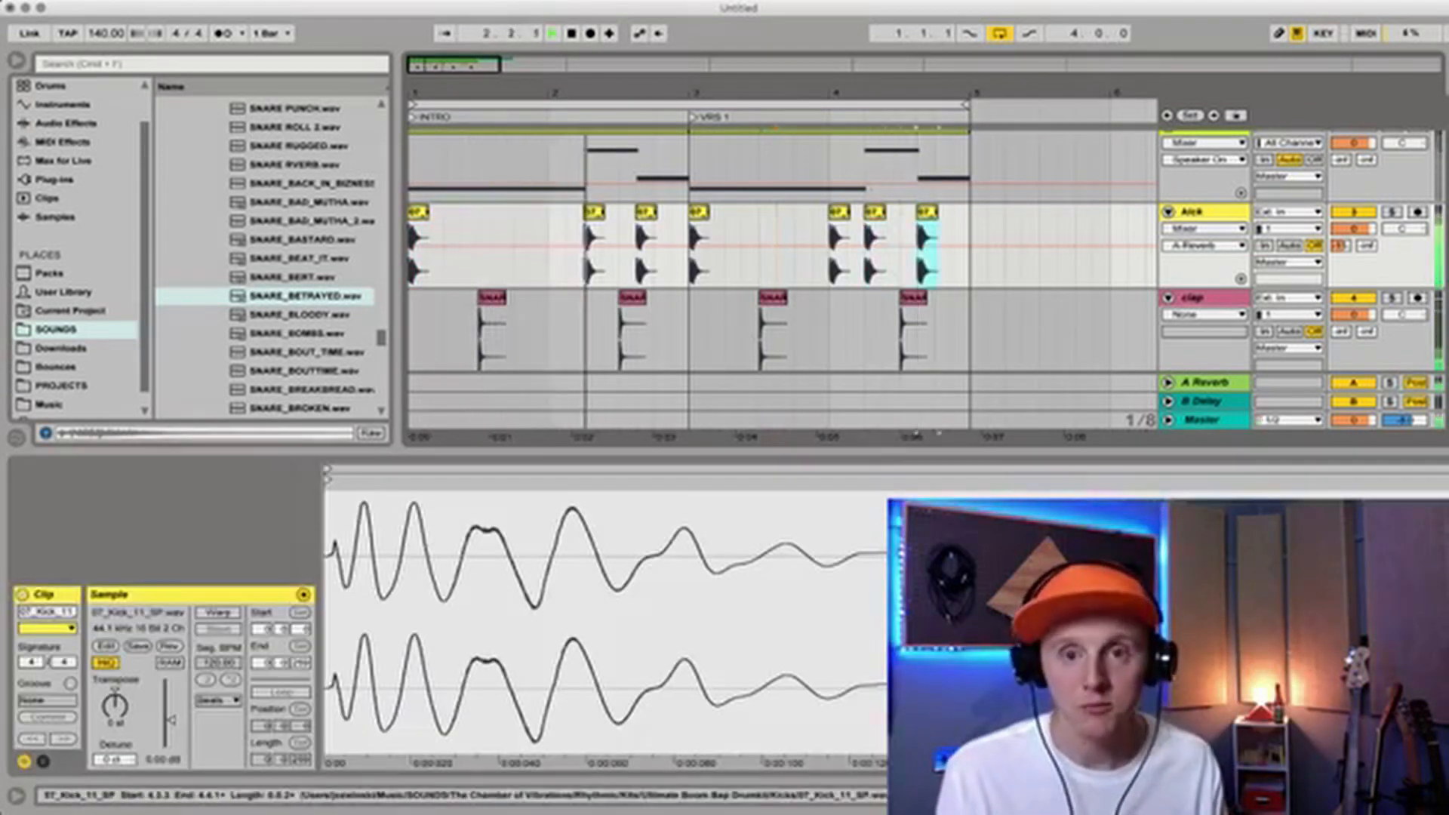
pyautogui.scroll(2, 781, 279)
pyautogui.scroll(1, 781, 279)
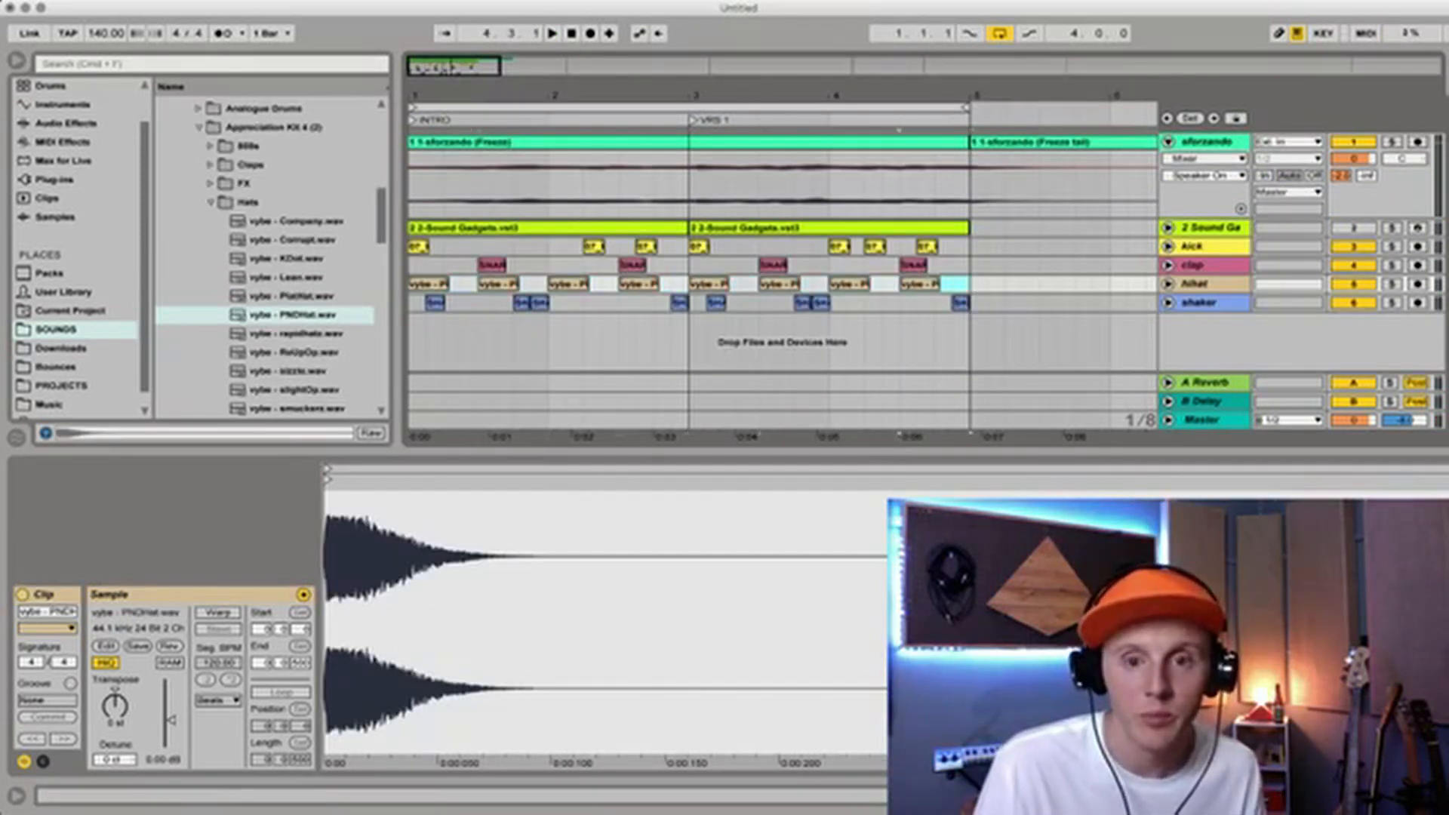
# - Play the loop, unfold the hihat track and lower its volume
pyautogui.press('space')
pyautogui.click(1167, 284)
pyautogui.moveTo(1354, 300); pyautogui.dragTo(1354, 347)
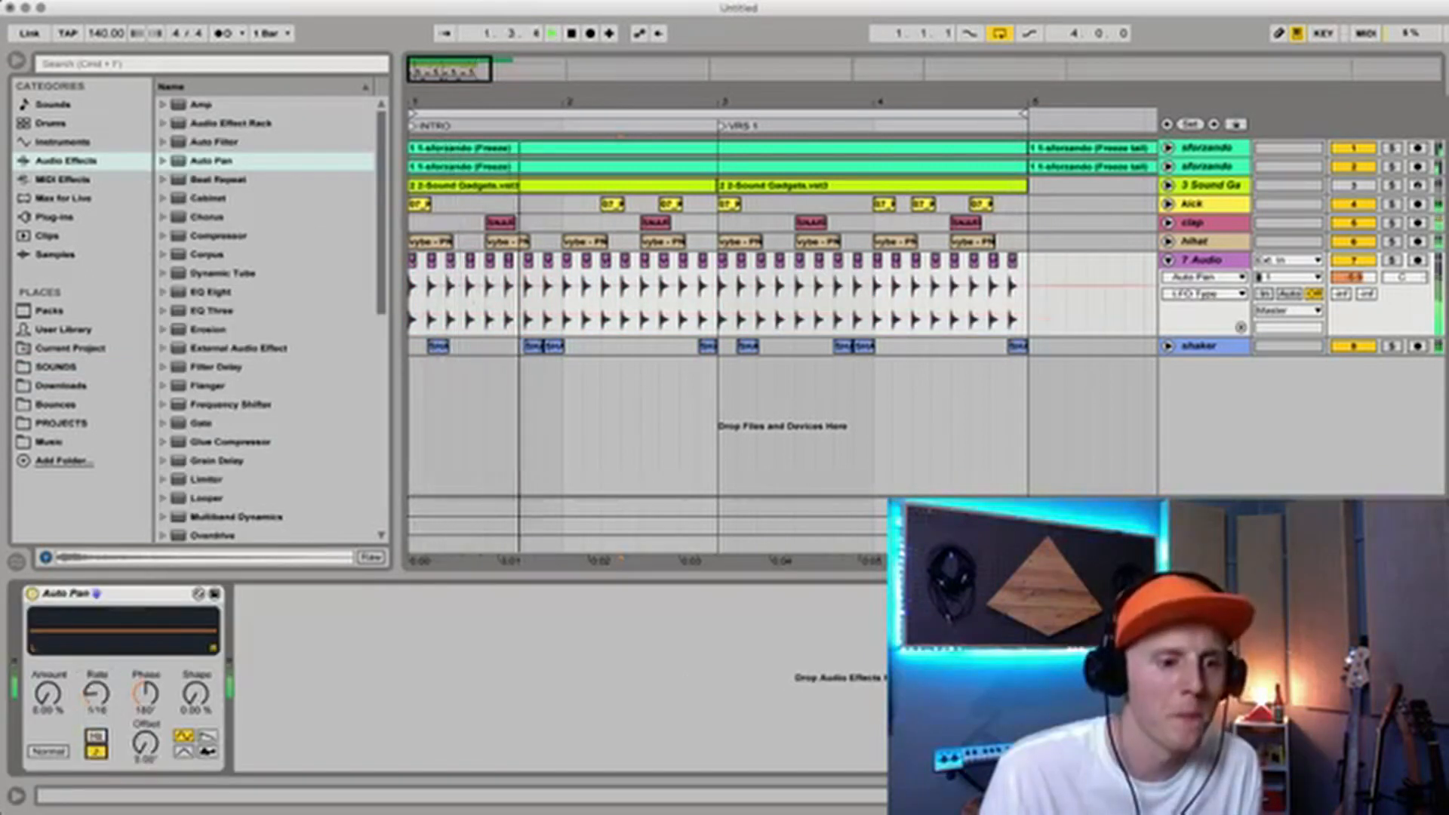
# - Set Auto Pan on the 7 Audio track to 45.2% amount, rate 1/6 and phase 360°, and switch the rate unit to Hz
pyautogui.moveTo(96, 693); pyautogui.dragTo(47, 664)
pyautogui.moveTo(146, 693); pyautogui.dragTo(146, 664)
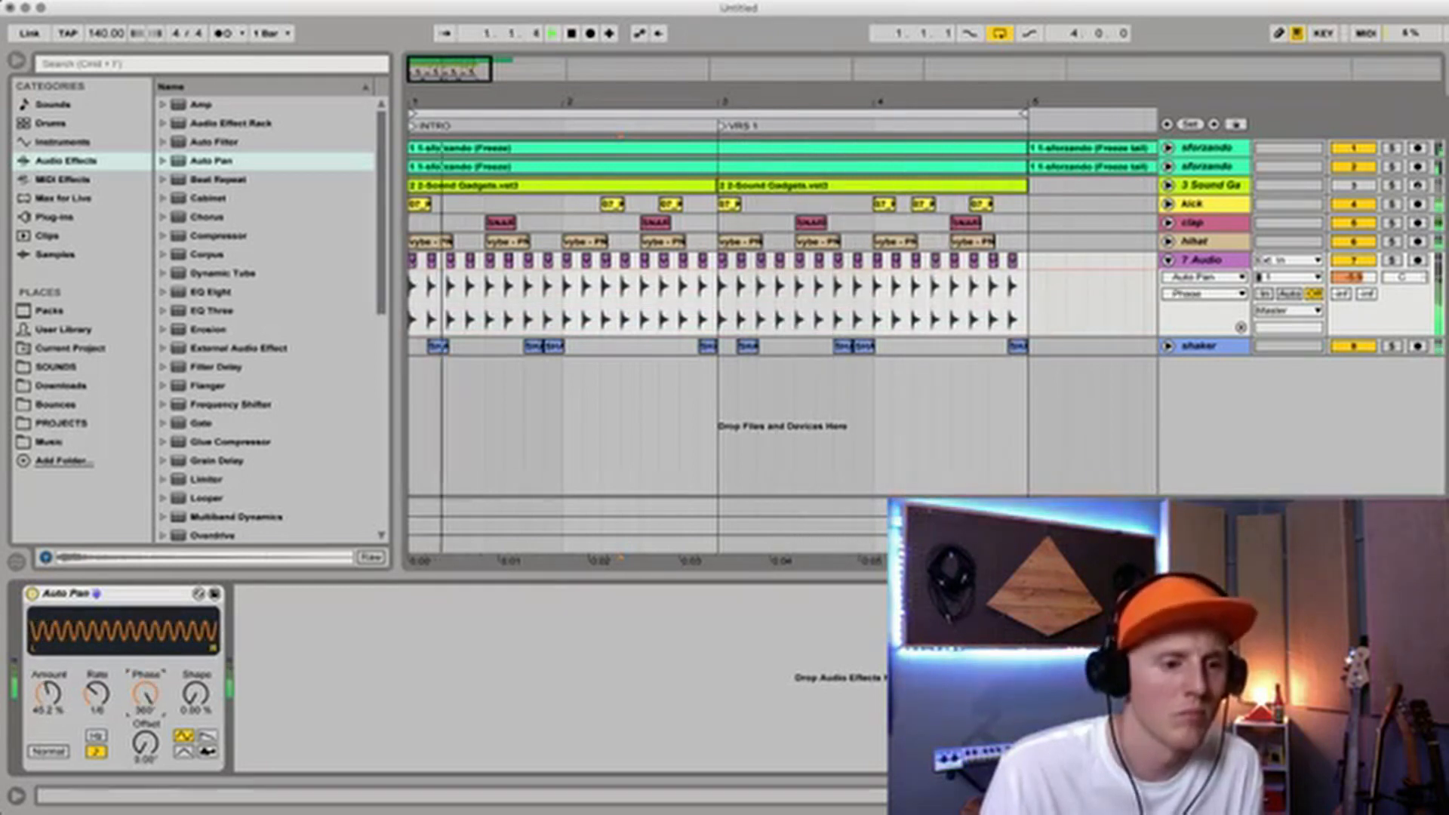
pyautogui.click(96, 734)
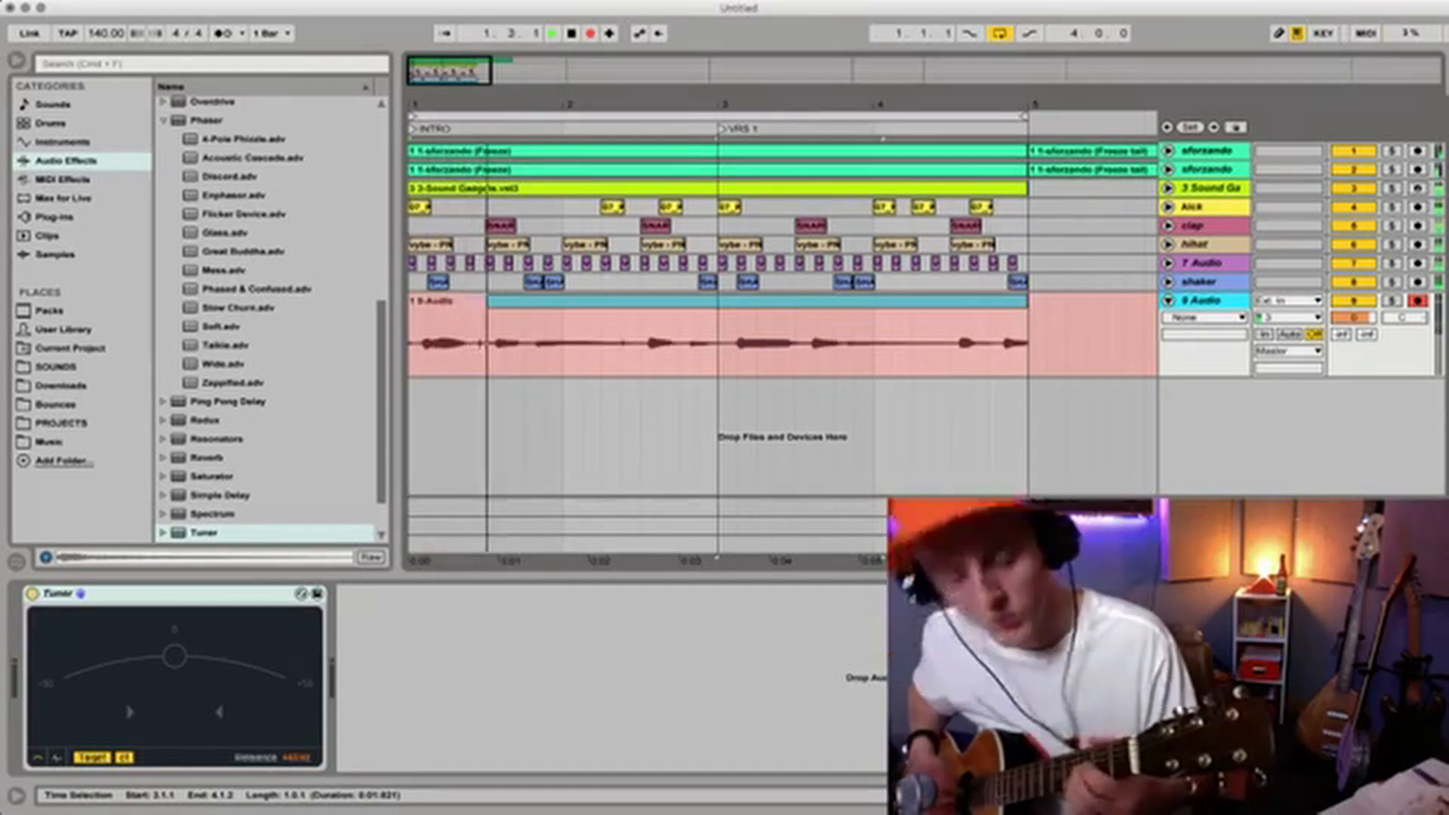
# - Stop recording and delete both recorded guitar clips from the 9 Audio track
pyautogui.press('space')
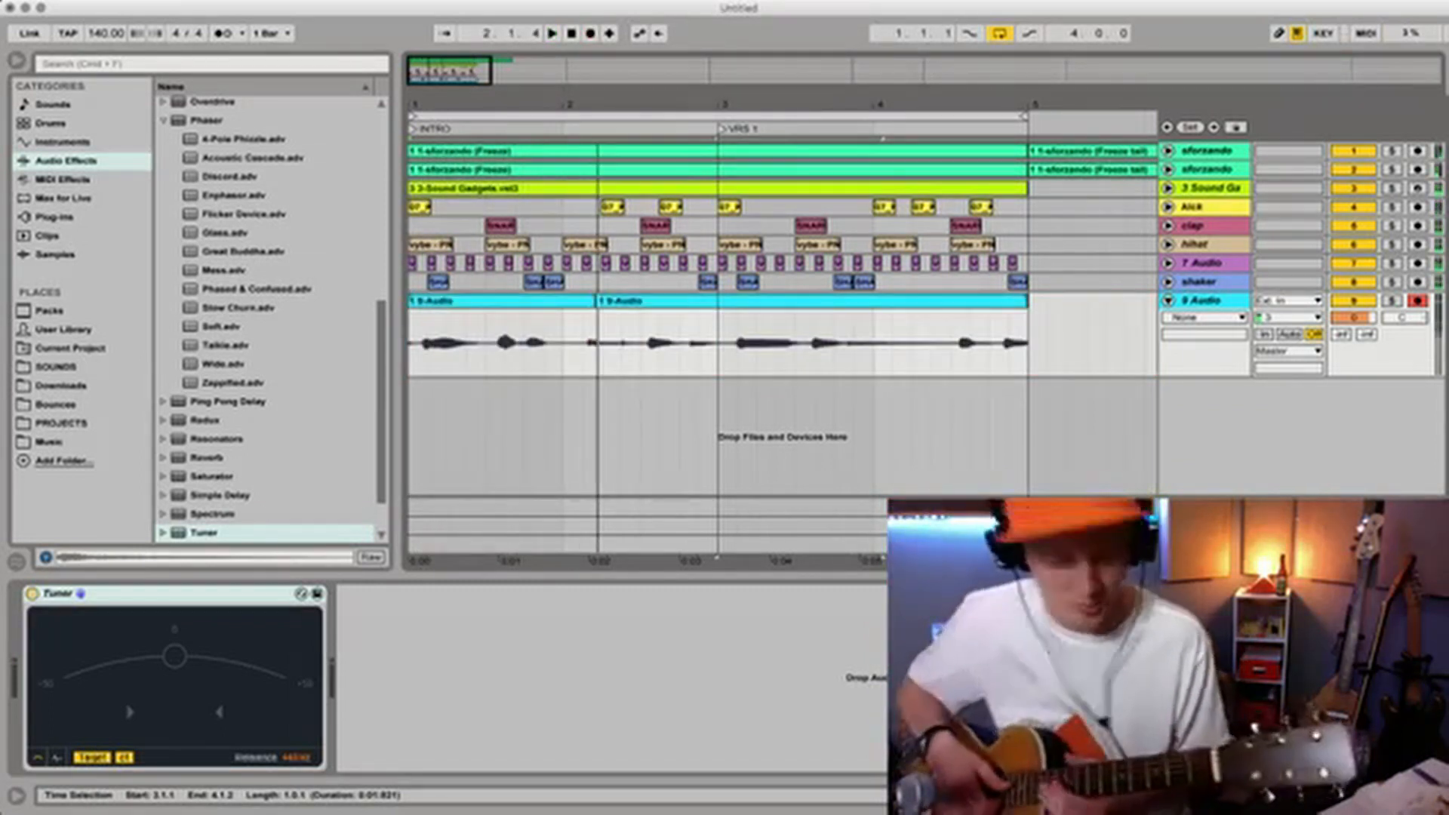
pyautogui.click(813, 301)
pyautogui.press('Delete')
pyautogui.click(502, 302)
pyautogui.press('Delete')
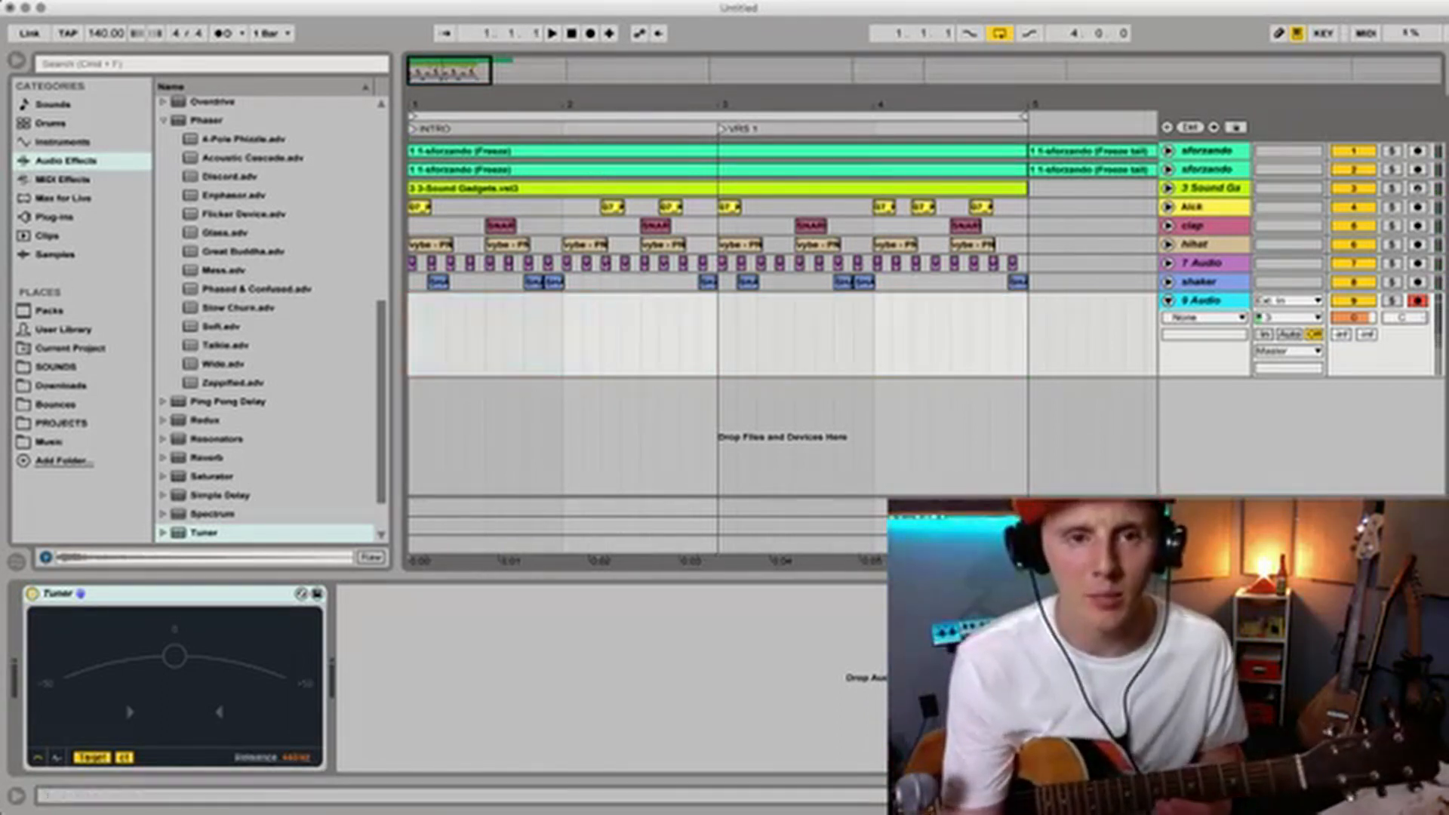
# - Record a new guitar take on the 9 Audio track over the four-bar loop
pyautogui.press('F9')
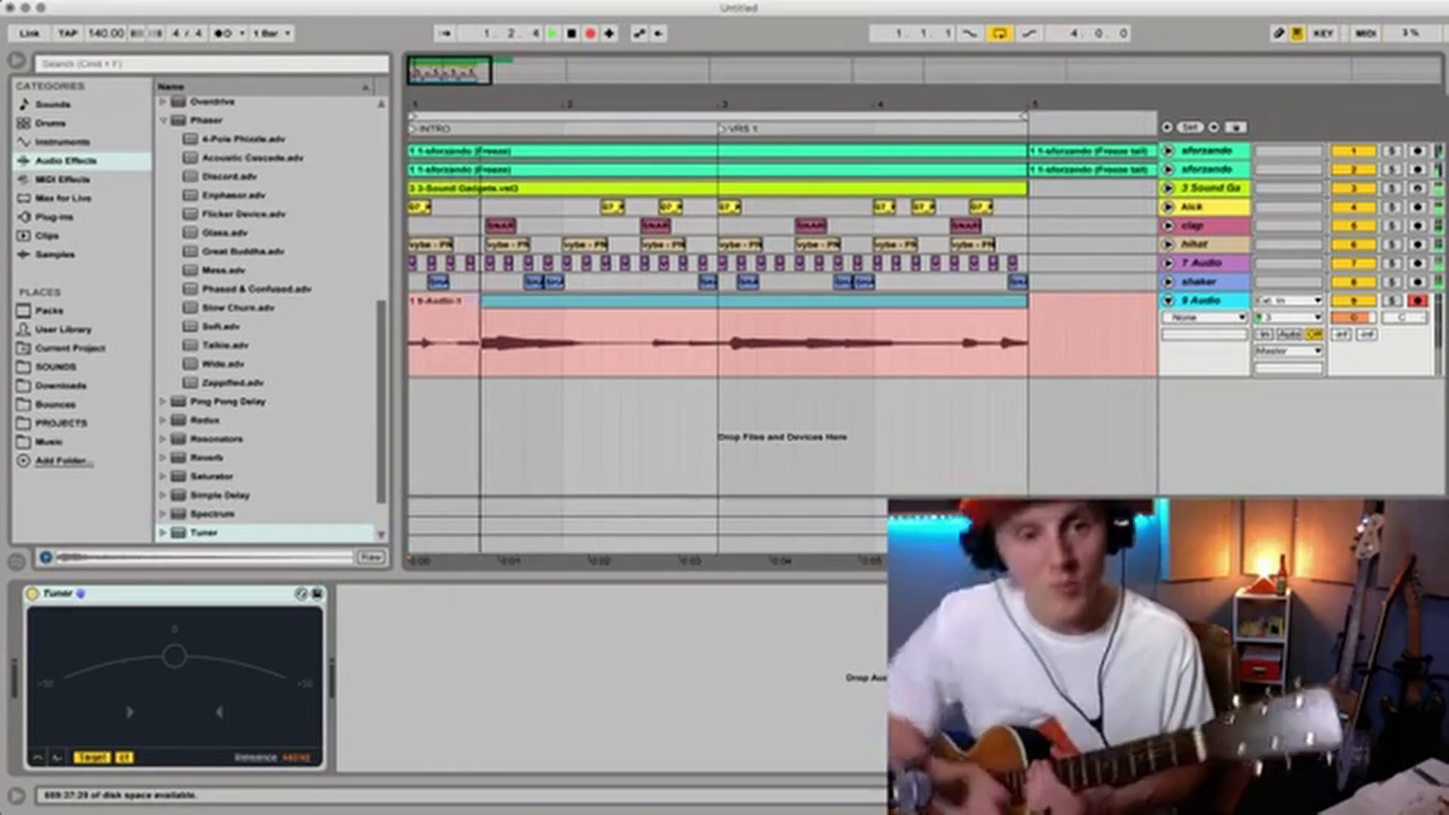
pyautogui.press('space')
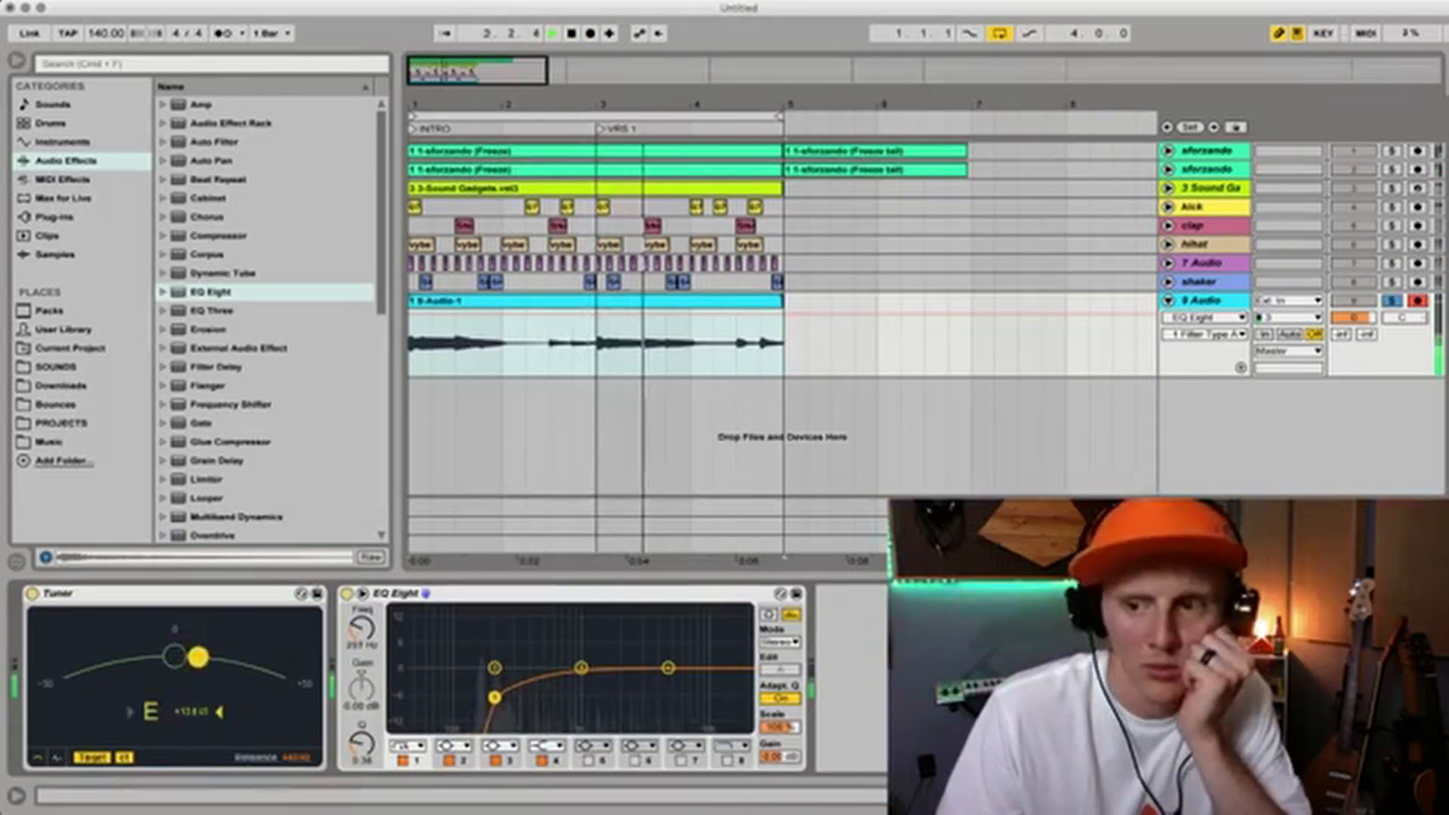
# - Browse the installed plug-ins for an effect for the guitar track
pyautogui.scroll(-1, 268, 321)
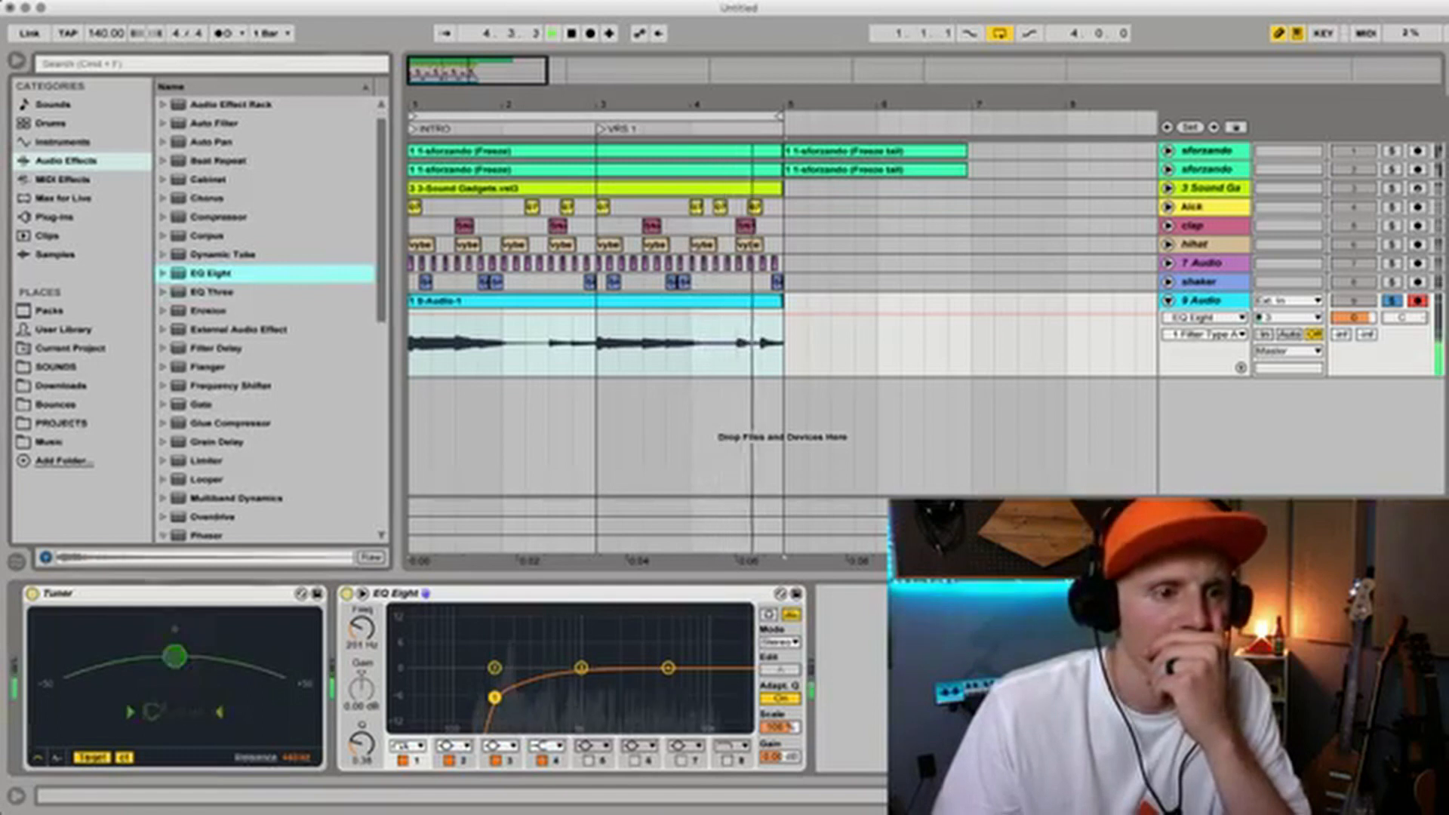
pyautogui.click(54, 218)
pyautogui.scroll(-2, 268, 321)
pyautogui.scroll(-5, 268, 321)
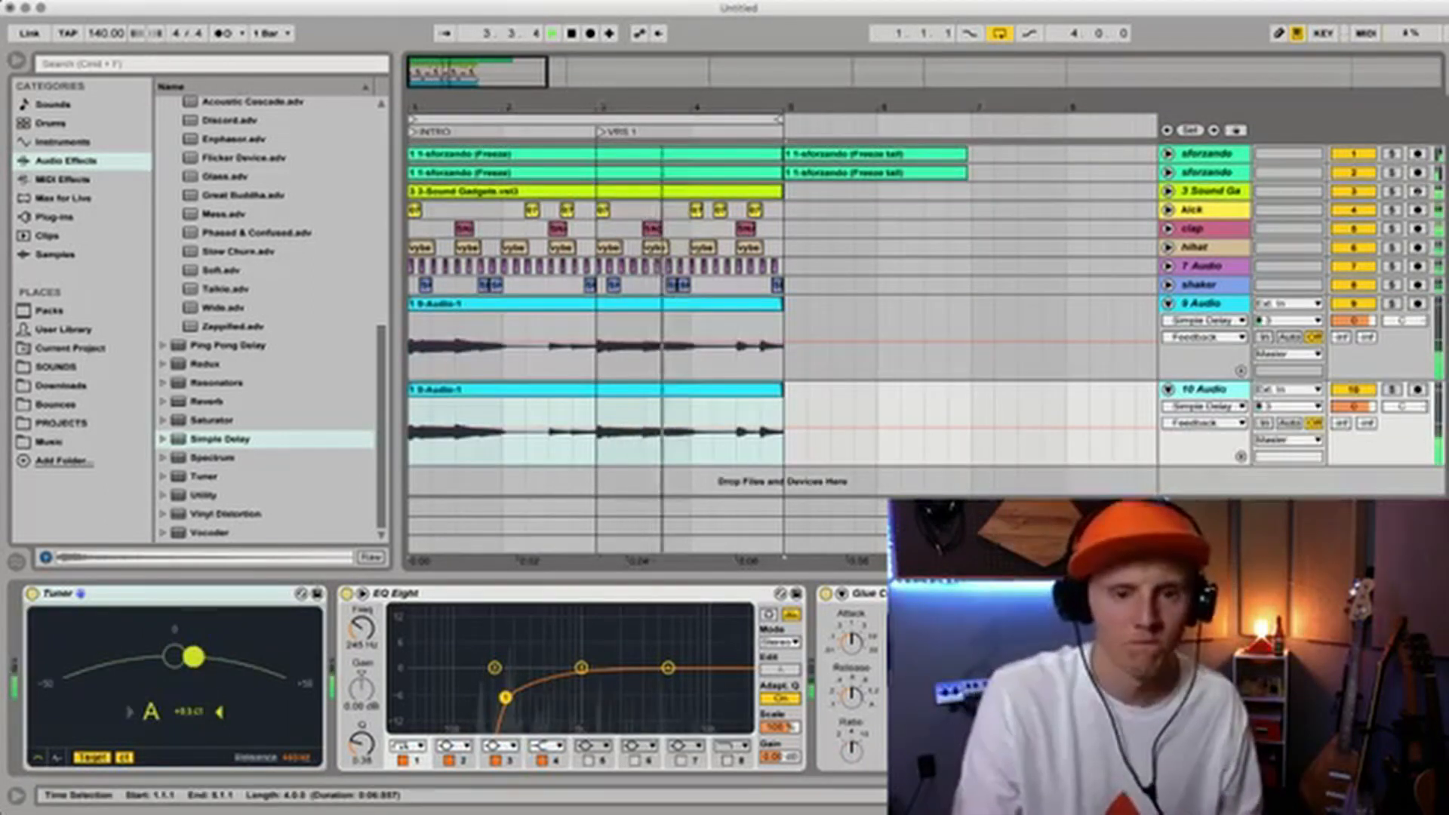
# - Transpose the duplicated guitar clip on 10 Audio by 12 semitones, using Complex Pro warping with lowered formants
pyautogui.doubleClick(595, 389)
pyautogui.click(115, 707)
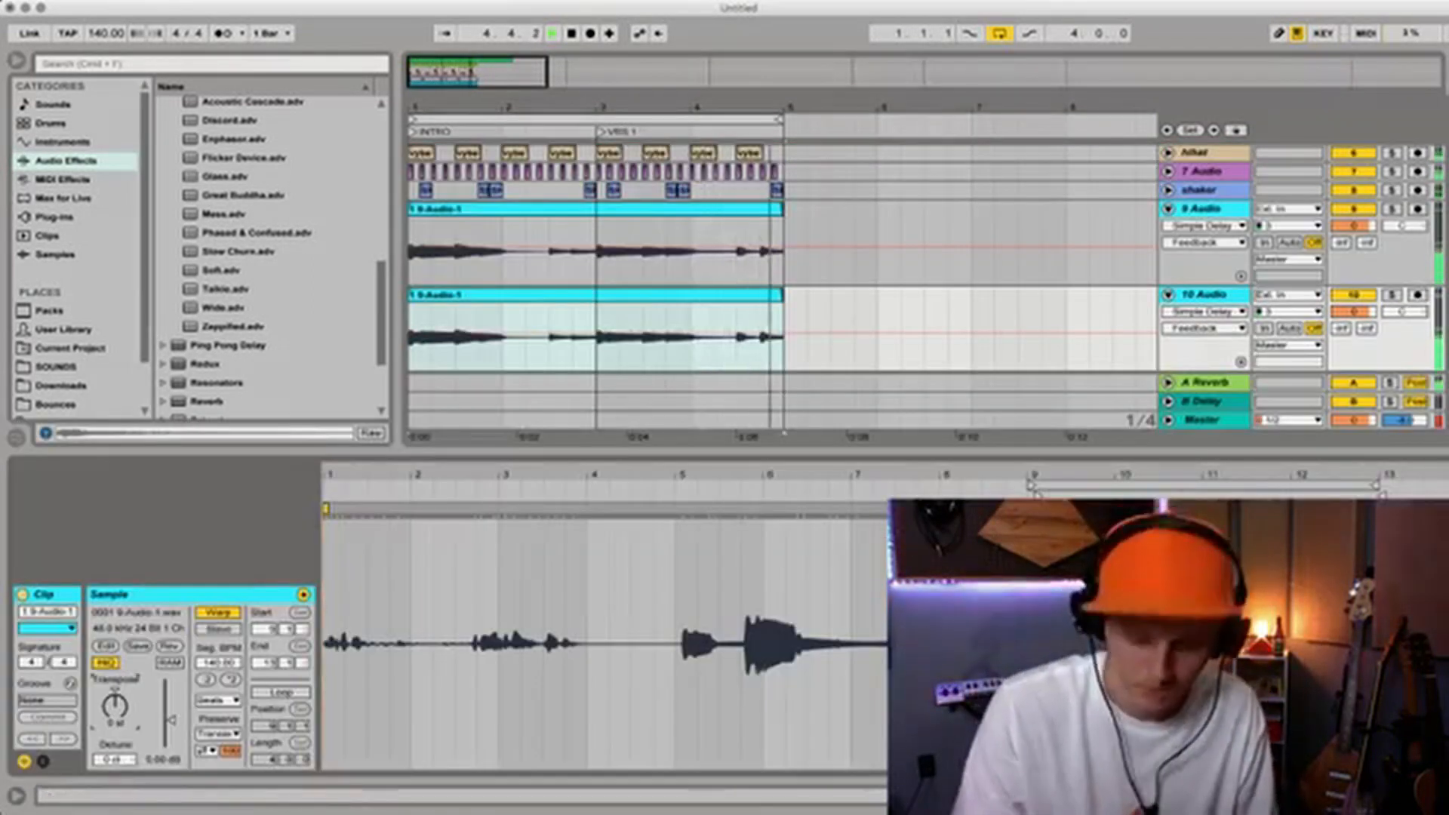
pyautogui.write('12')
pyautogui.press('Return')
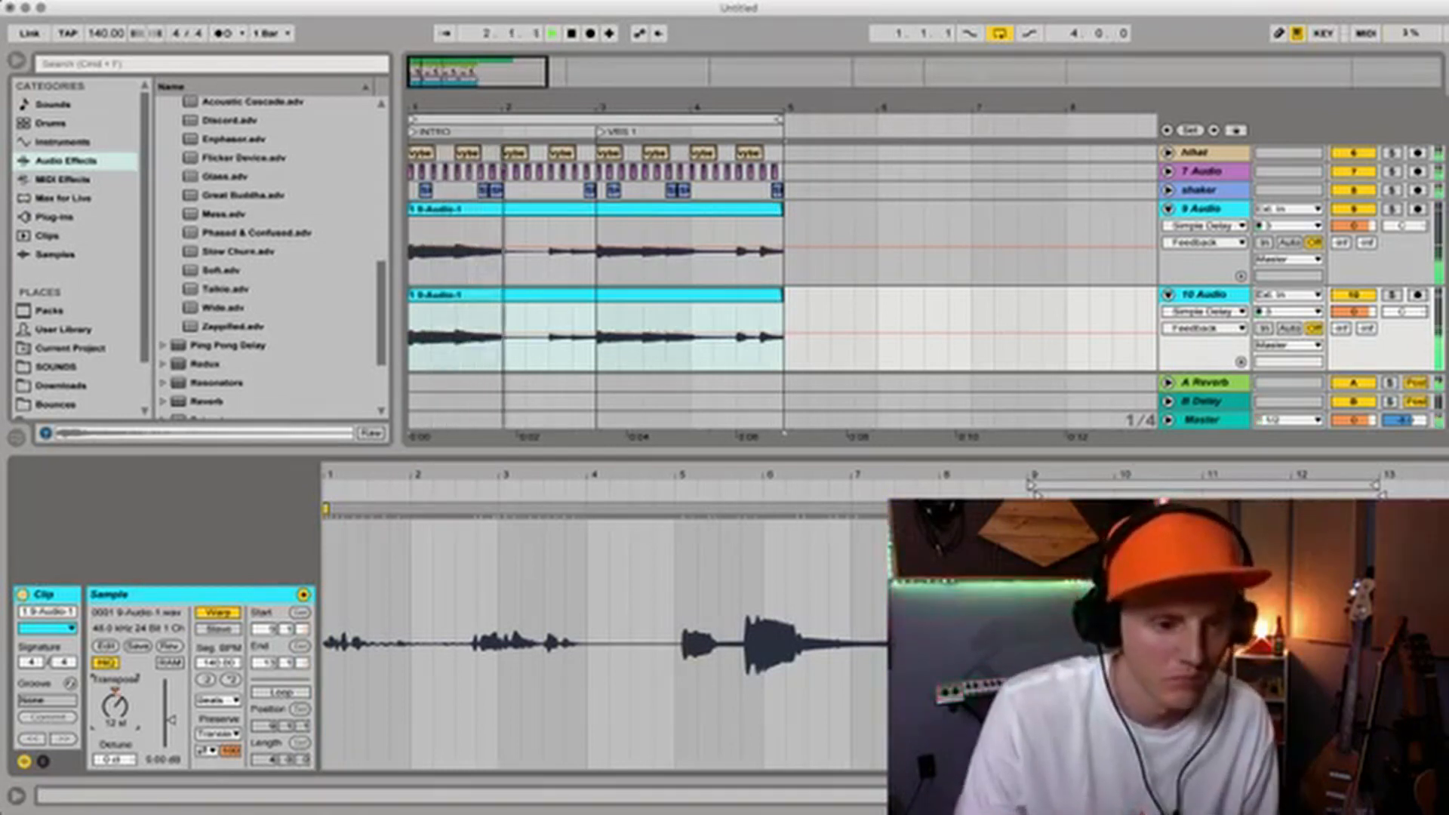
pyautogui.click(219, 791)
pyautogui.moveTo(218, 732); pyautogui.dragTo(218, 804)
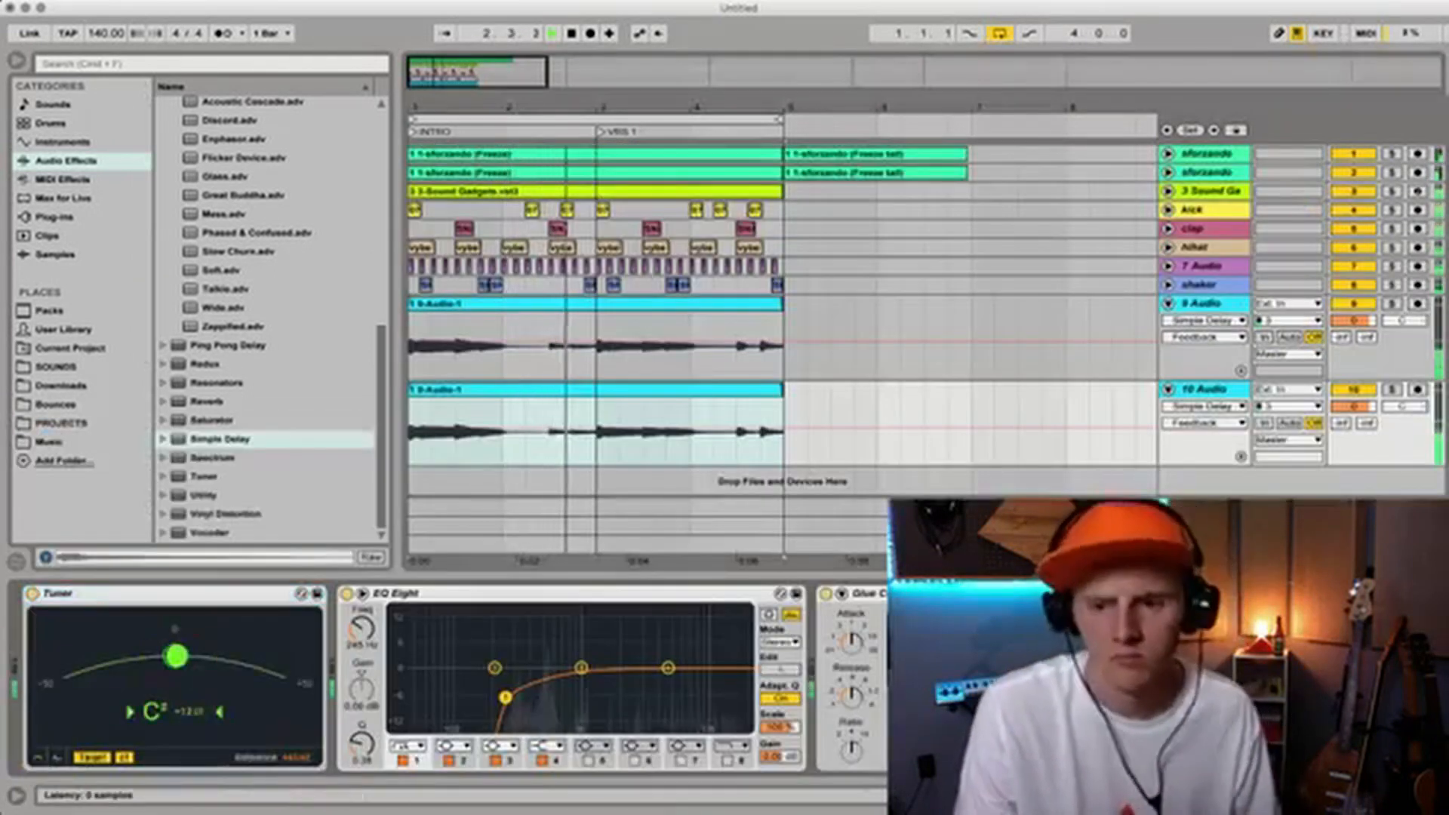
# - Remove the Tuner from the 10 Audio track's device chain
pyautogui.press('Delete')
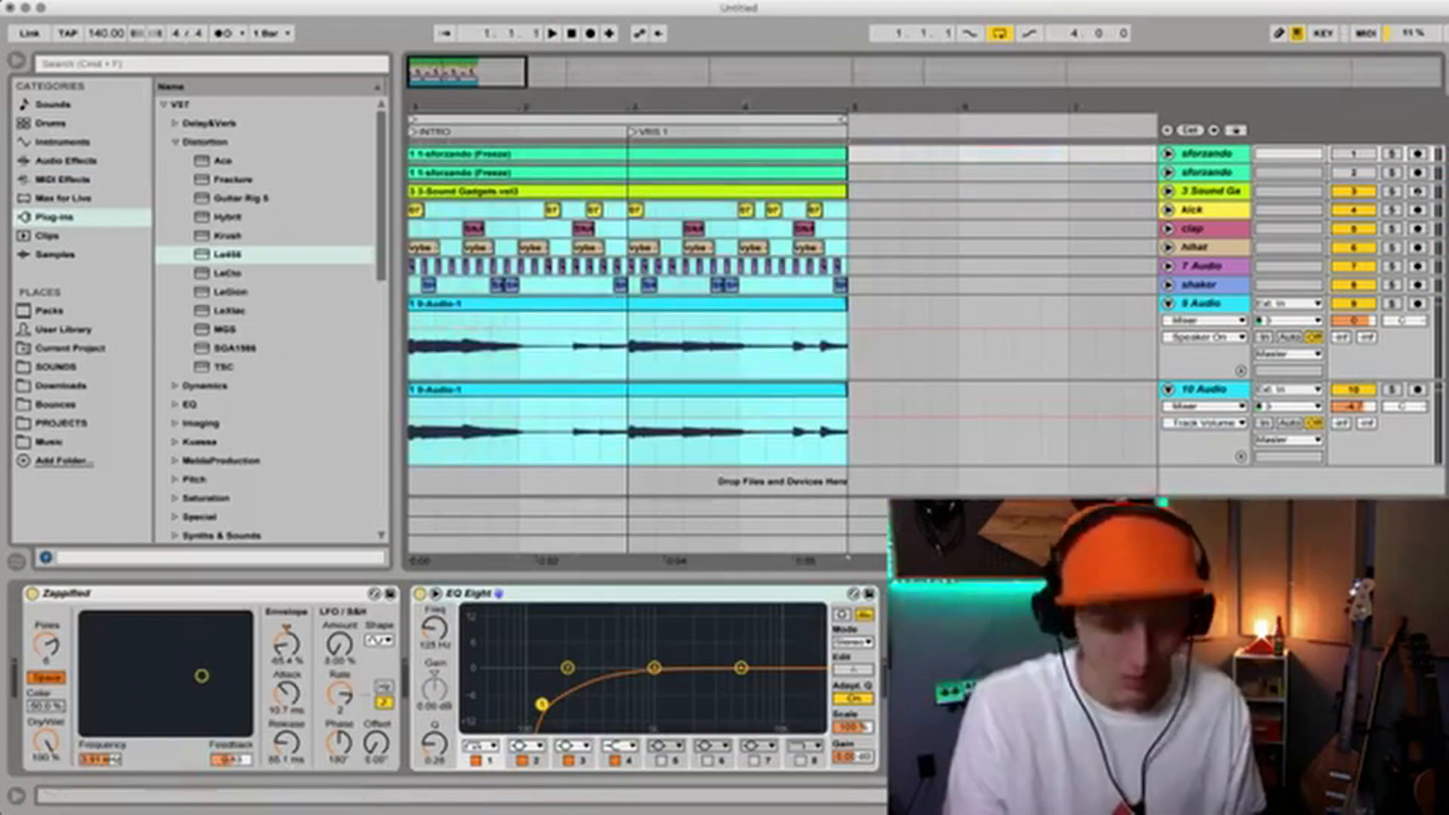
# - Duplicate the four-bar section of all tracks directly after itself
pyautogui.press('super+d')
pyautogui.hscroll(-6, 519, 347)
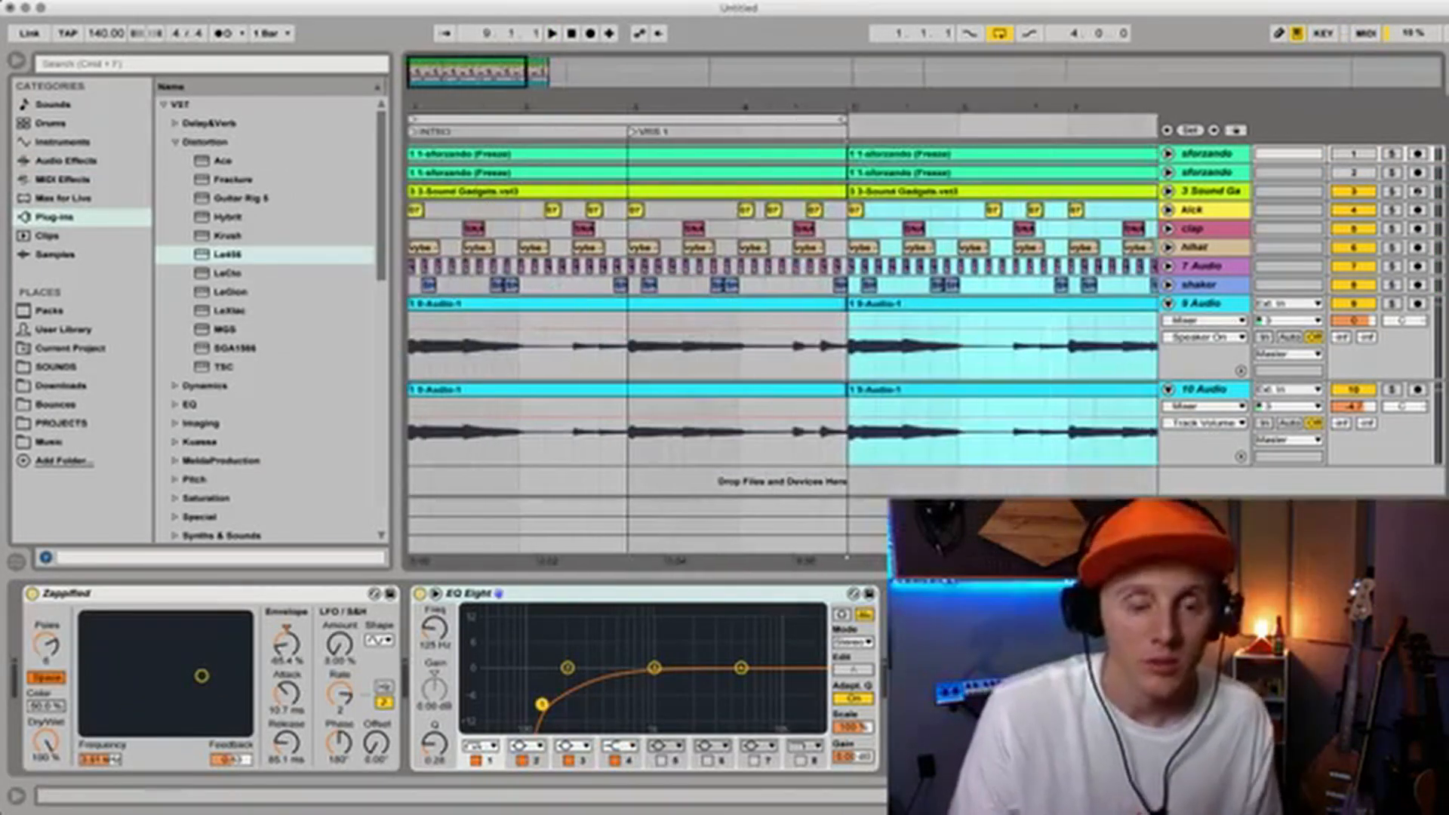
# - Chop bar 1 of the 9 Audio guitar clip into two half-bar pieces, repeating the opening half-bar, and play it back
pyautogui.press('space')
pyautogui.click(519, 346)
pyautogui.press('space')
pyautogui.press('space')
pyautogui.press('space')
pyautogui.press('space')
pyautogui.click(464, 347)
pyautogui.press('space')
pyautogui.press('space')
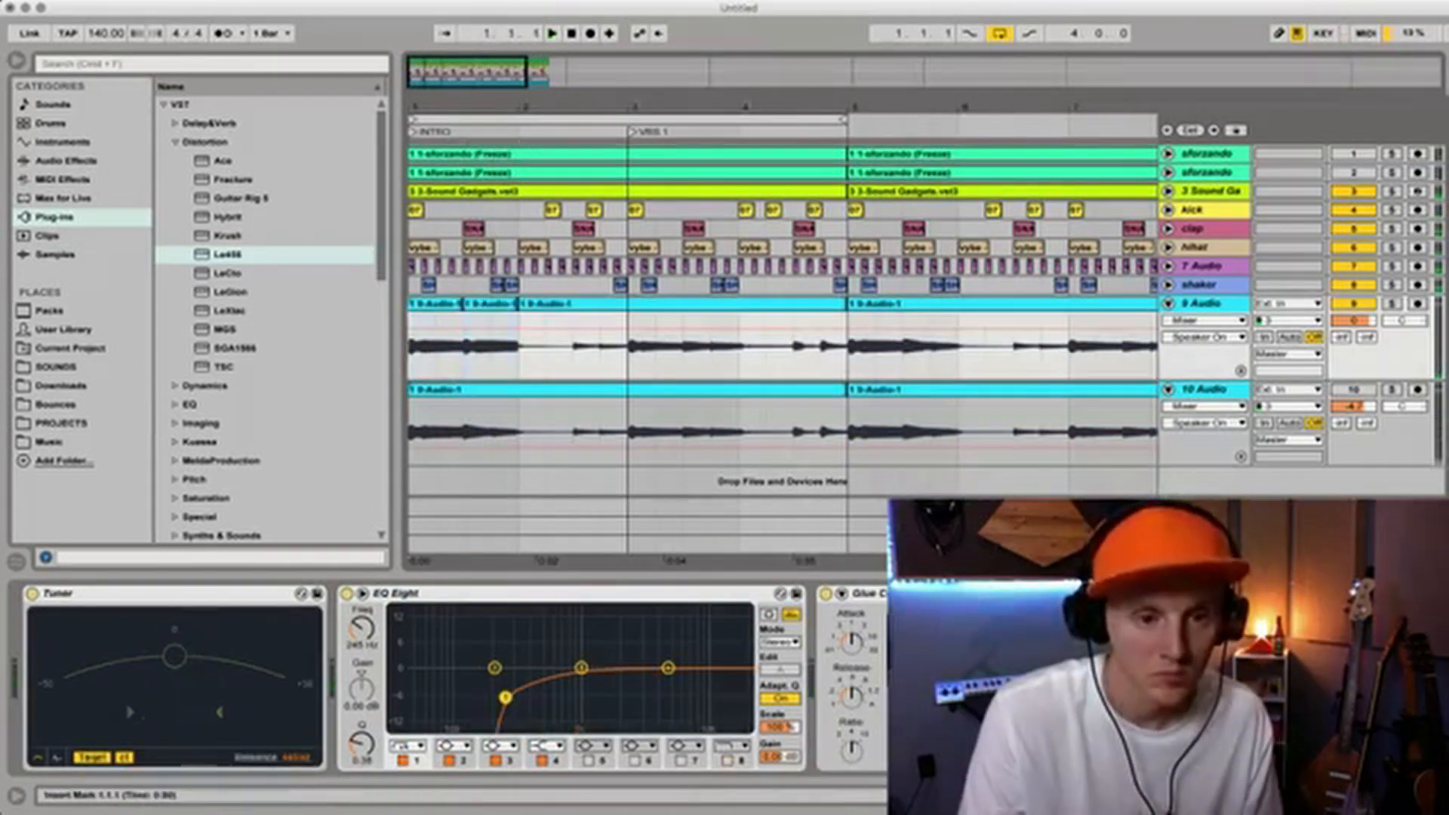
pyautogui.press('space')
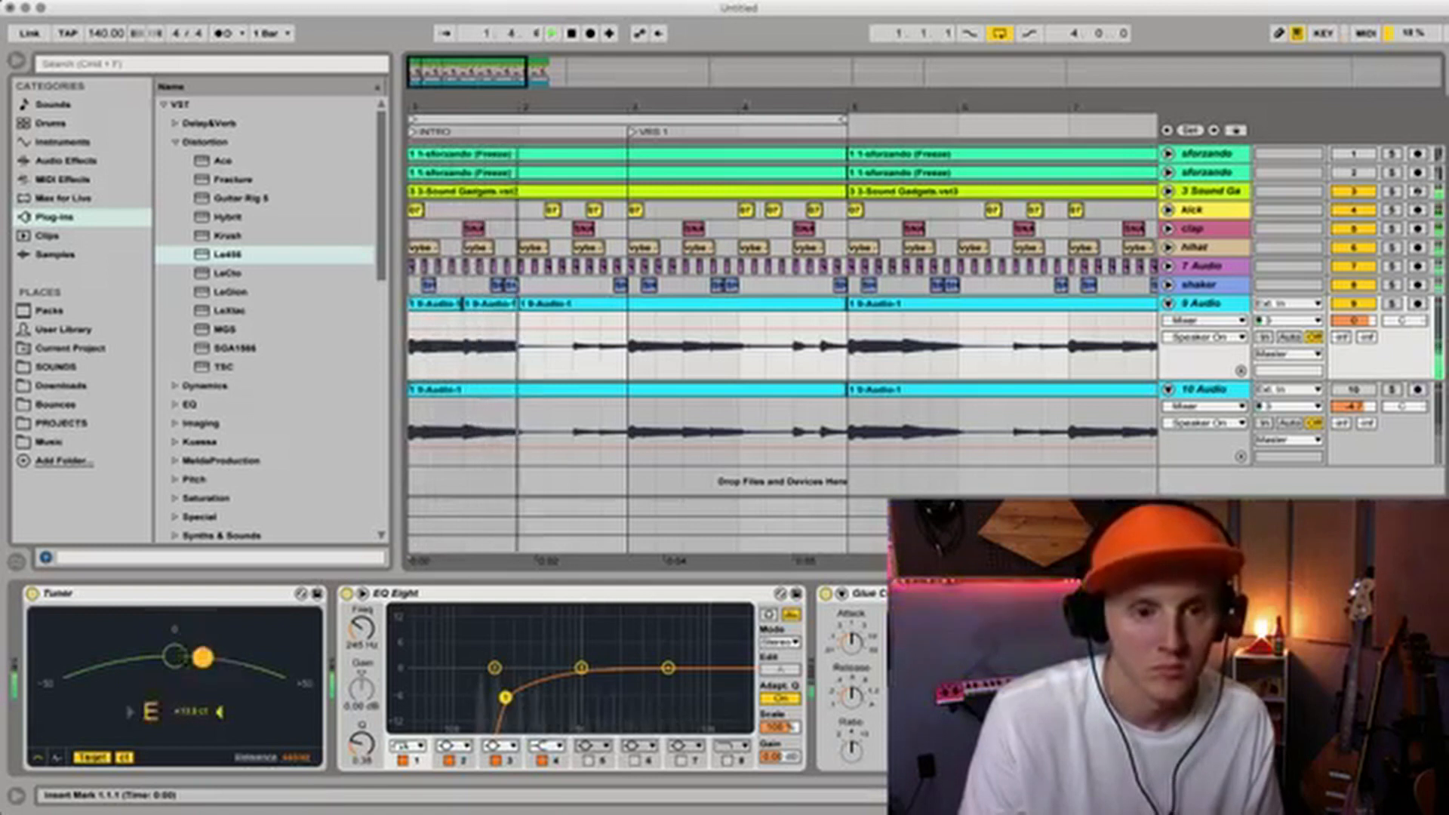
pyautogui.press('space')
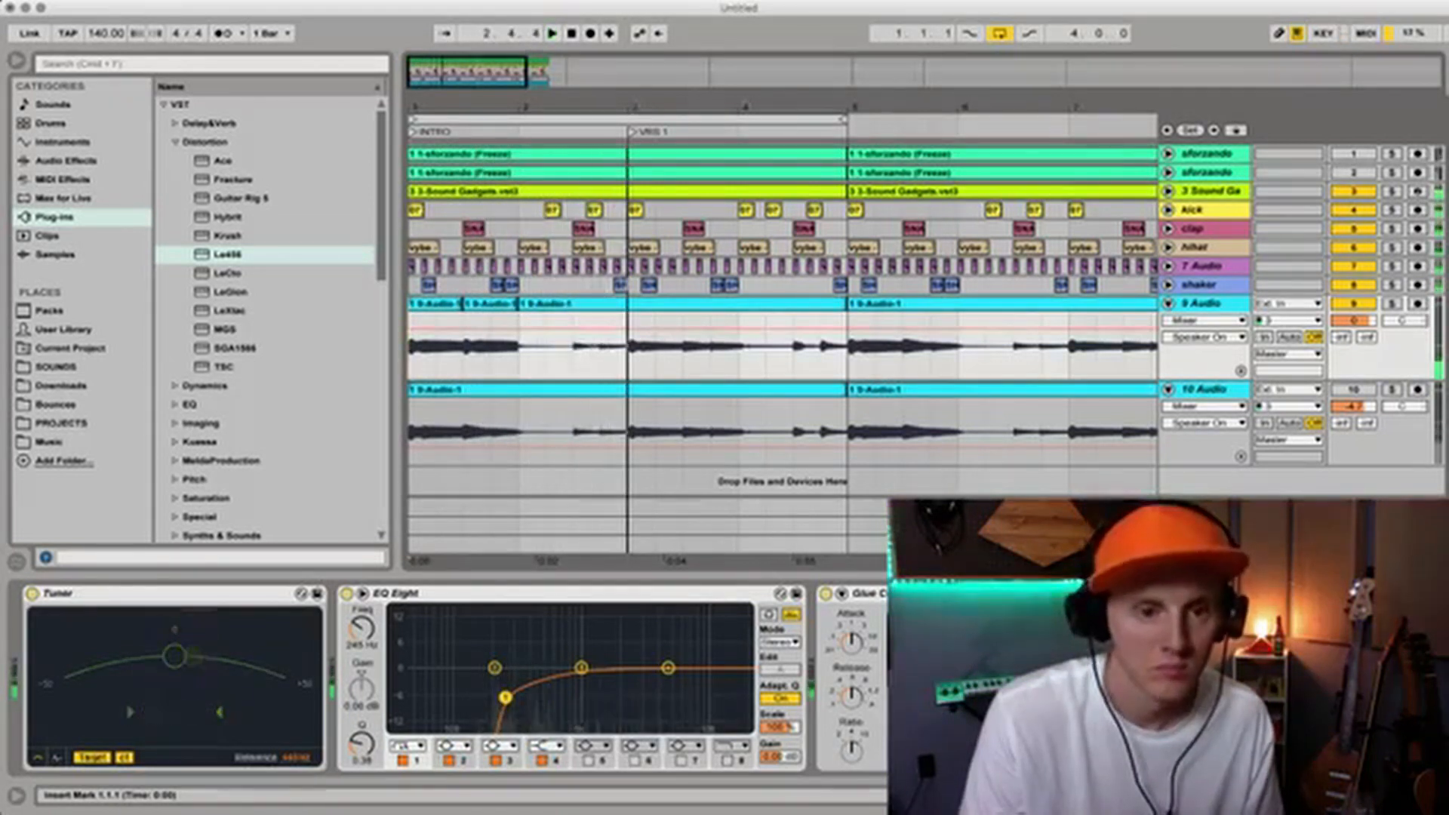
# - Repeat the guitar's half-bar chop from bar 1 at the start of bar 2, and repeat bar 4's third beat on its fourth
pyautogui.click(491, 303)
pyautogui.press('super+d')
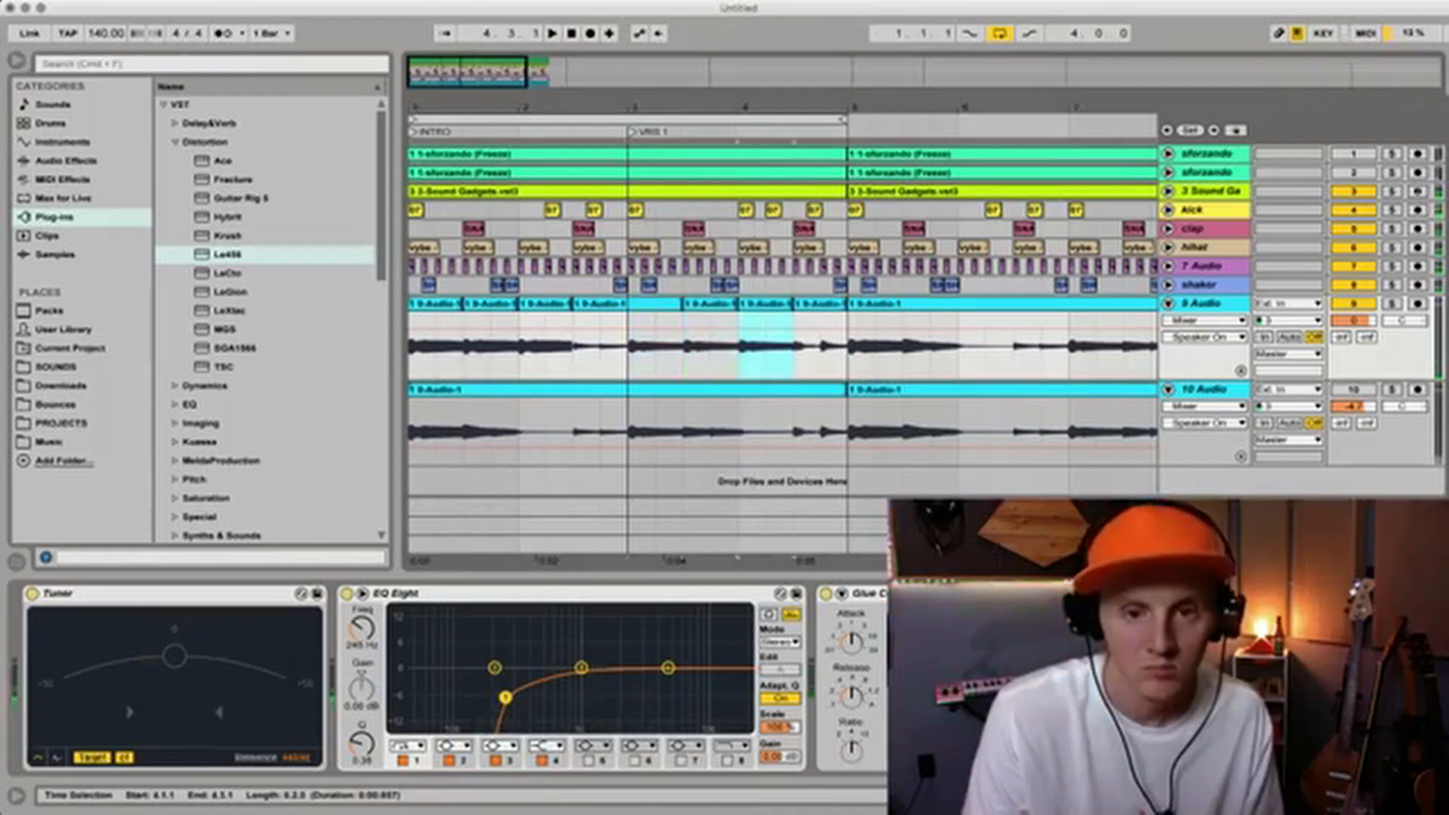
pyautogui.press('space')
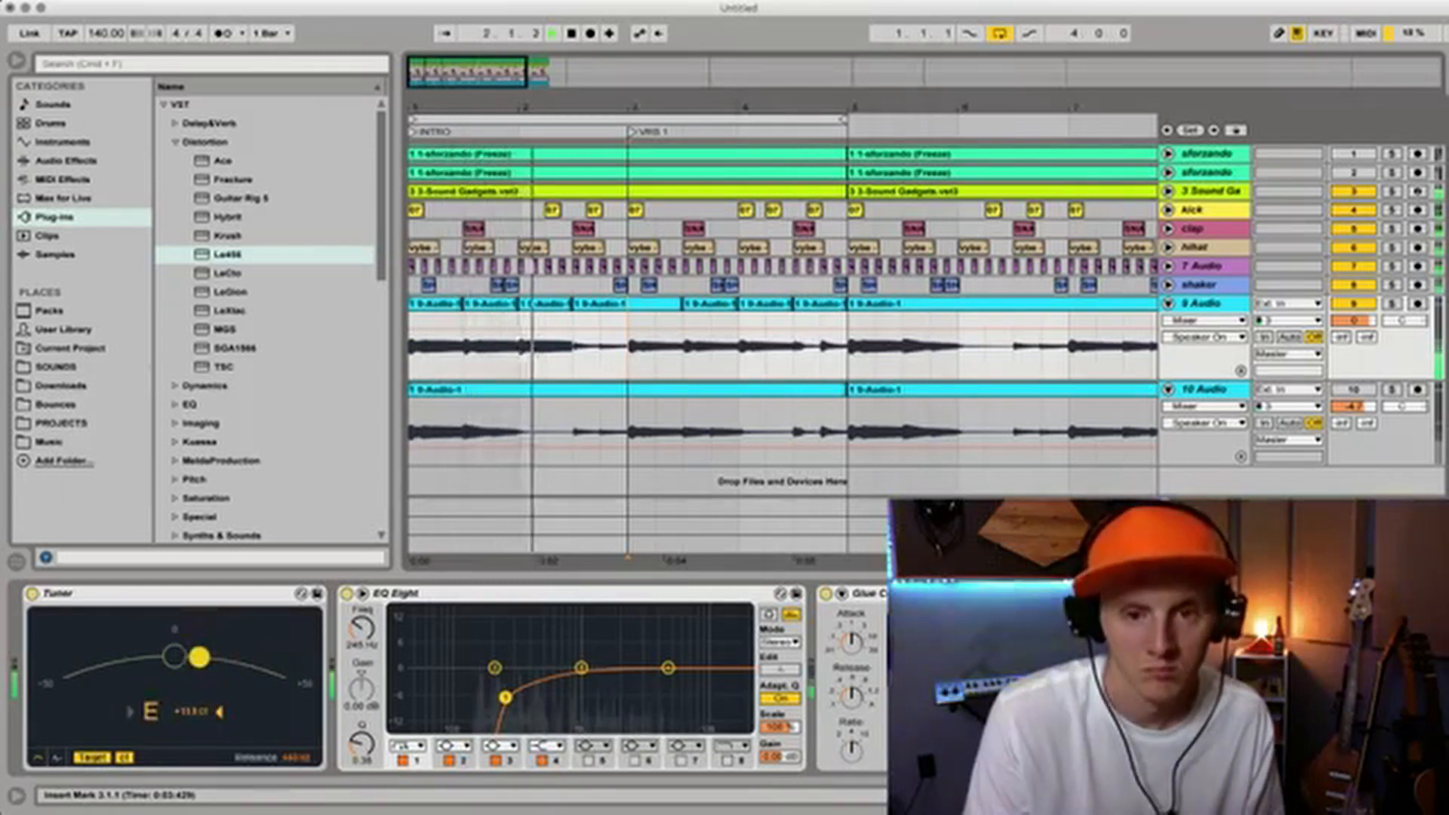
pyautogui.hotkey('shift', 'Right')
pyautogui.press('super+d')
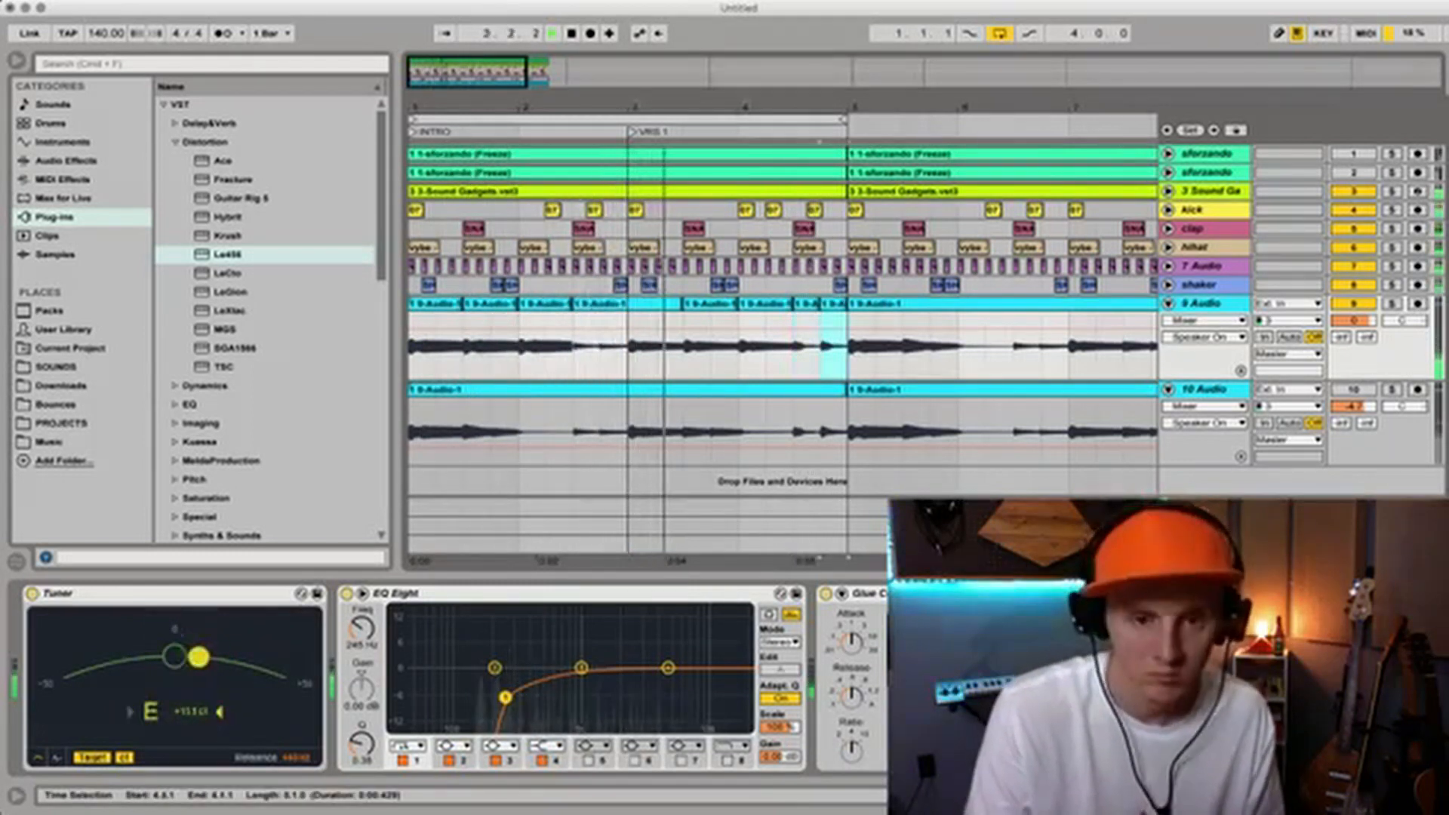
# - Reverse the half-bar guitar chop at the start of bar 4, and undo the reversal tried on that bar's last one-beat chop
pyautogui.click(794, 354)
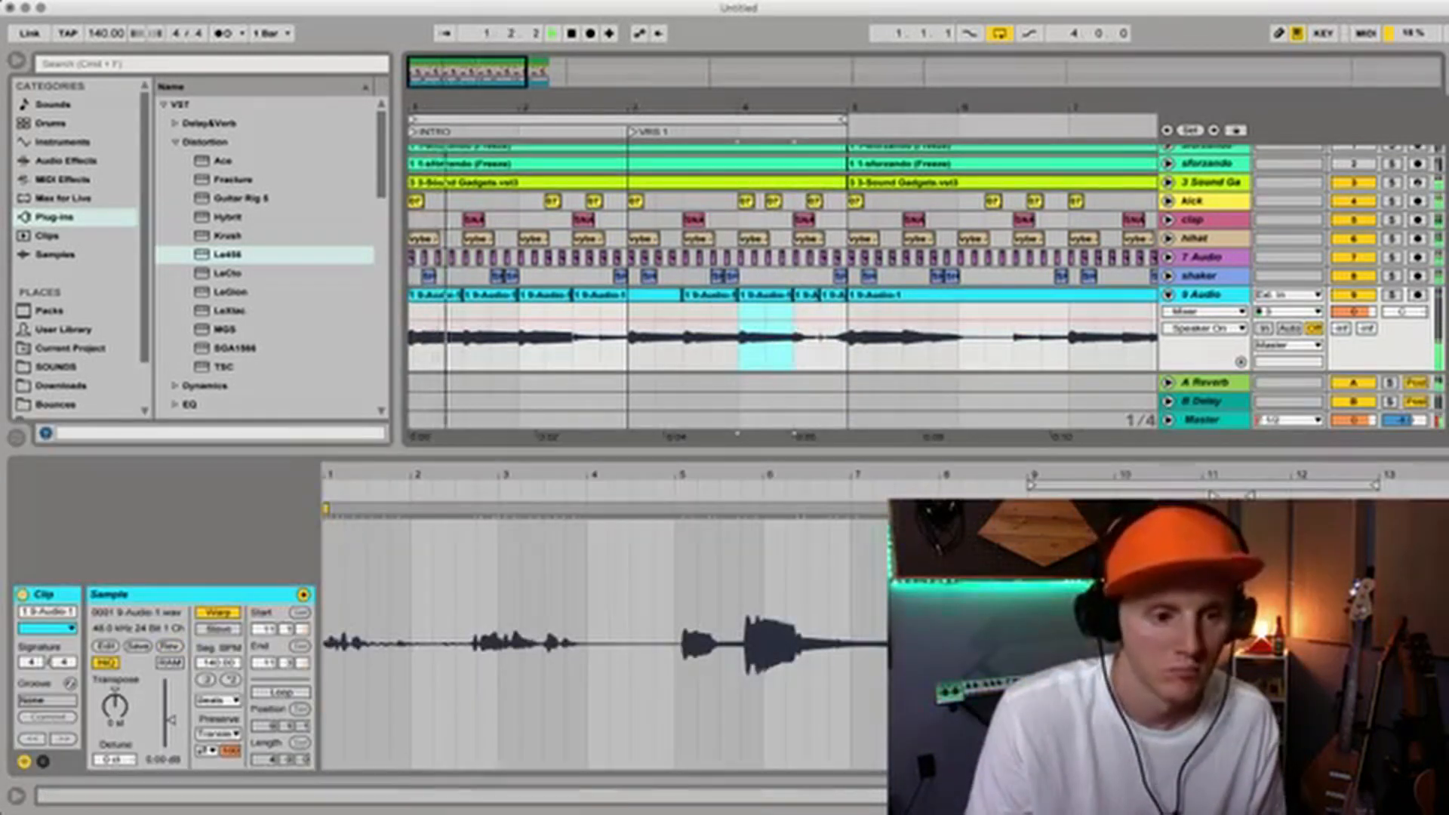
pyautogui.click(170, 647)
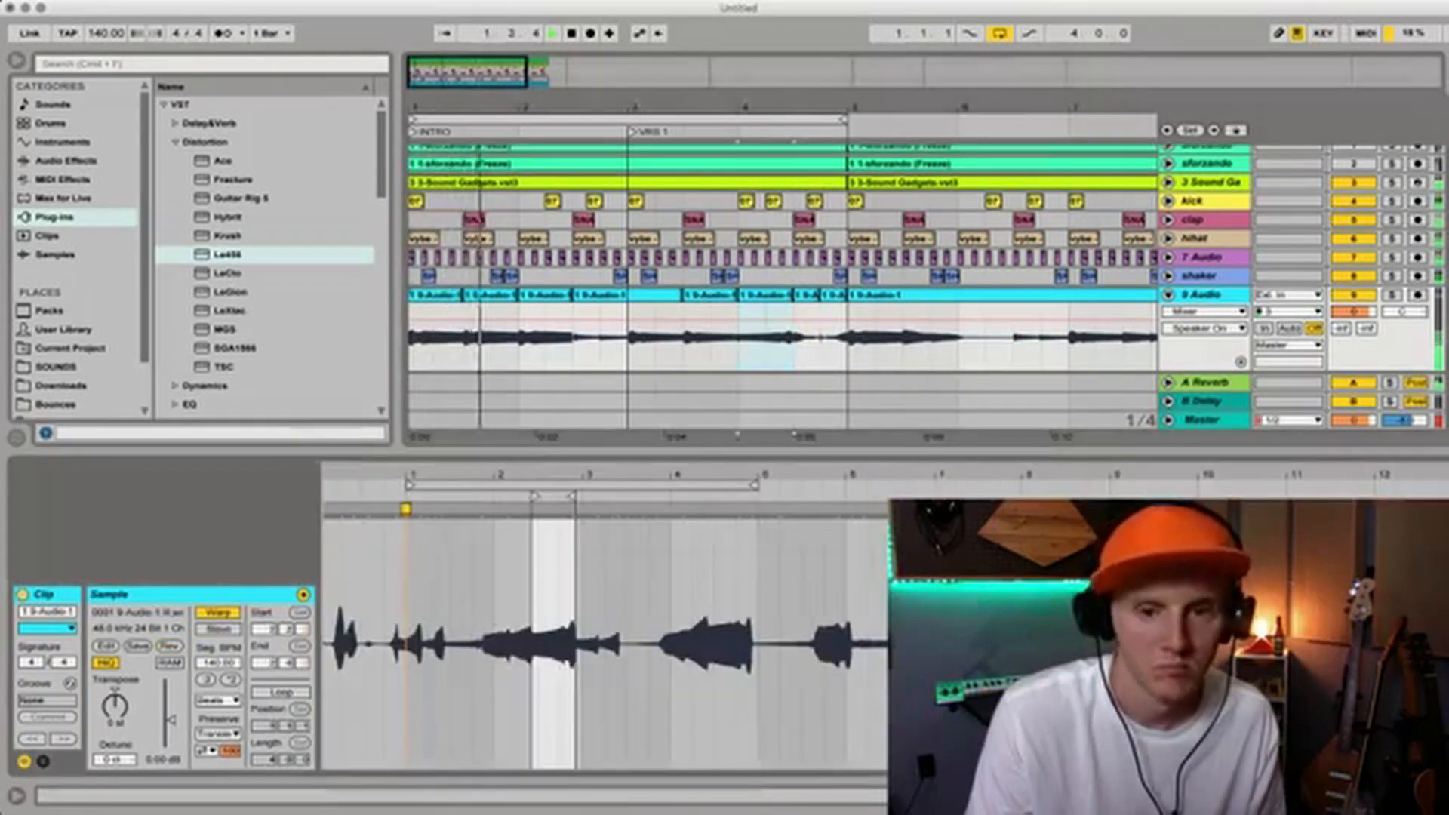
pyautogui.click(834, 295)
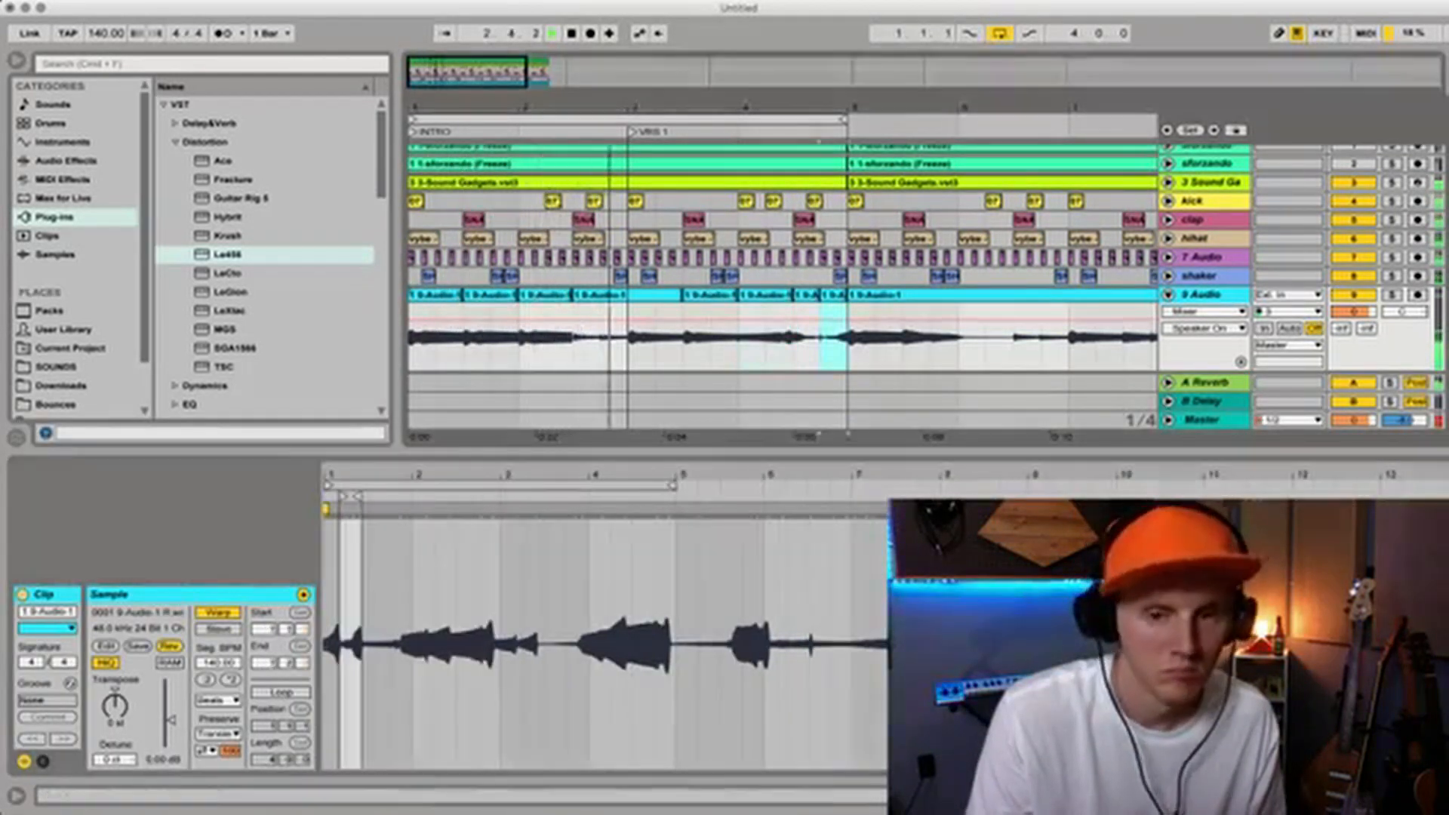
pyautogui.press('super+z')
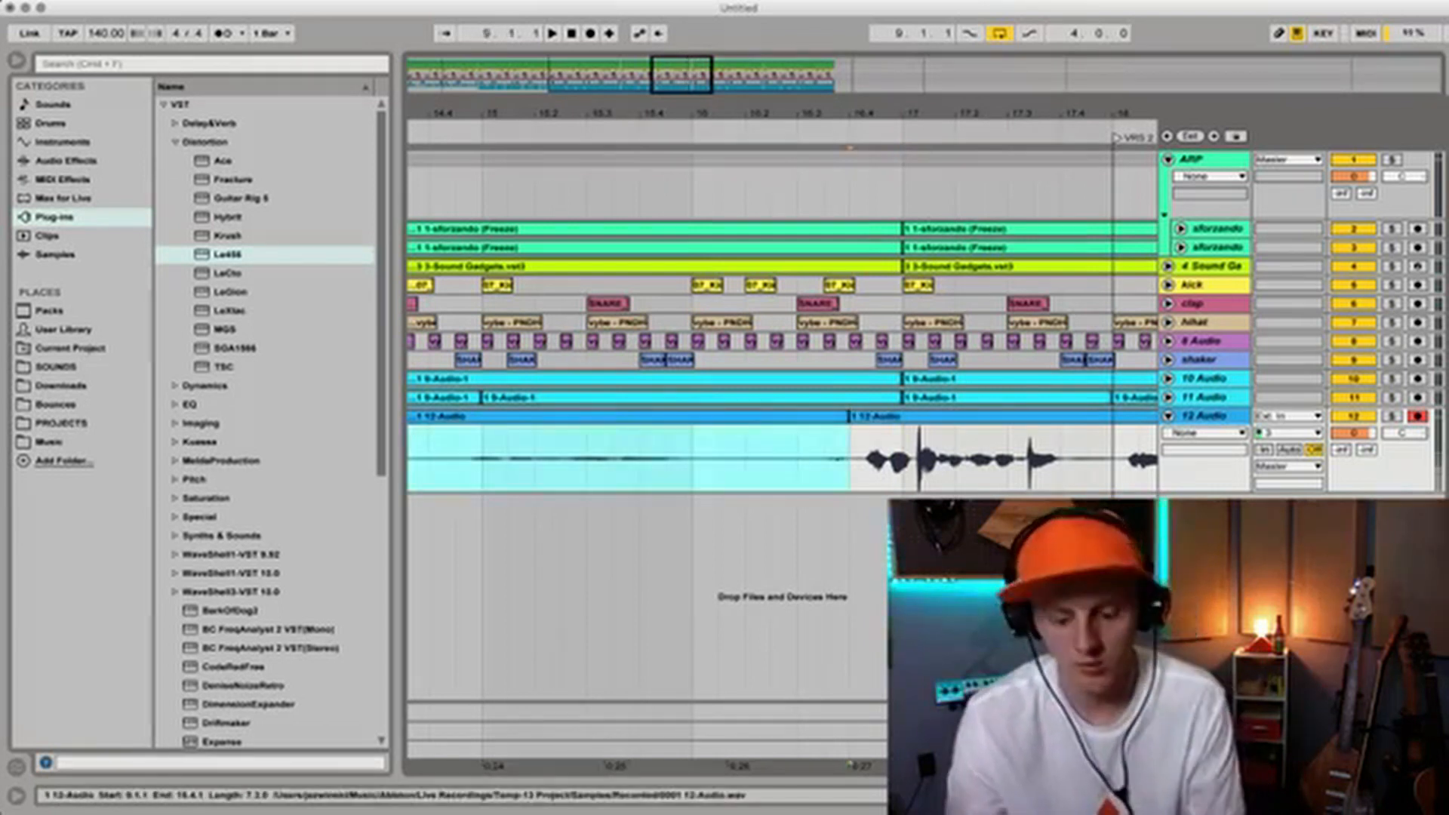
# - Delete the near-silent opening clip of the 12 Audio recording, from 9.1.1 to 16.4.1
pyautogui.press('Delete')
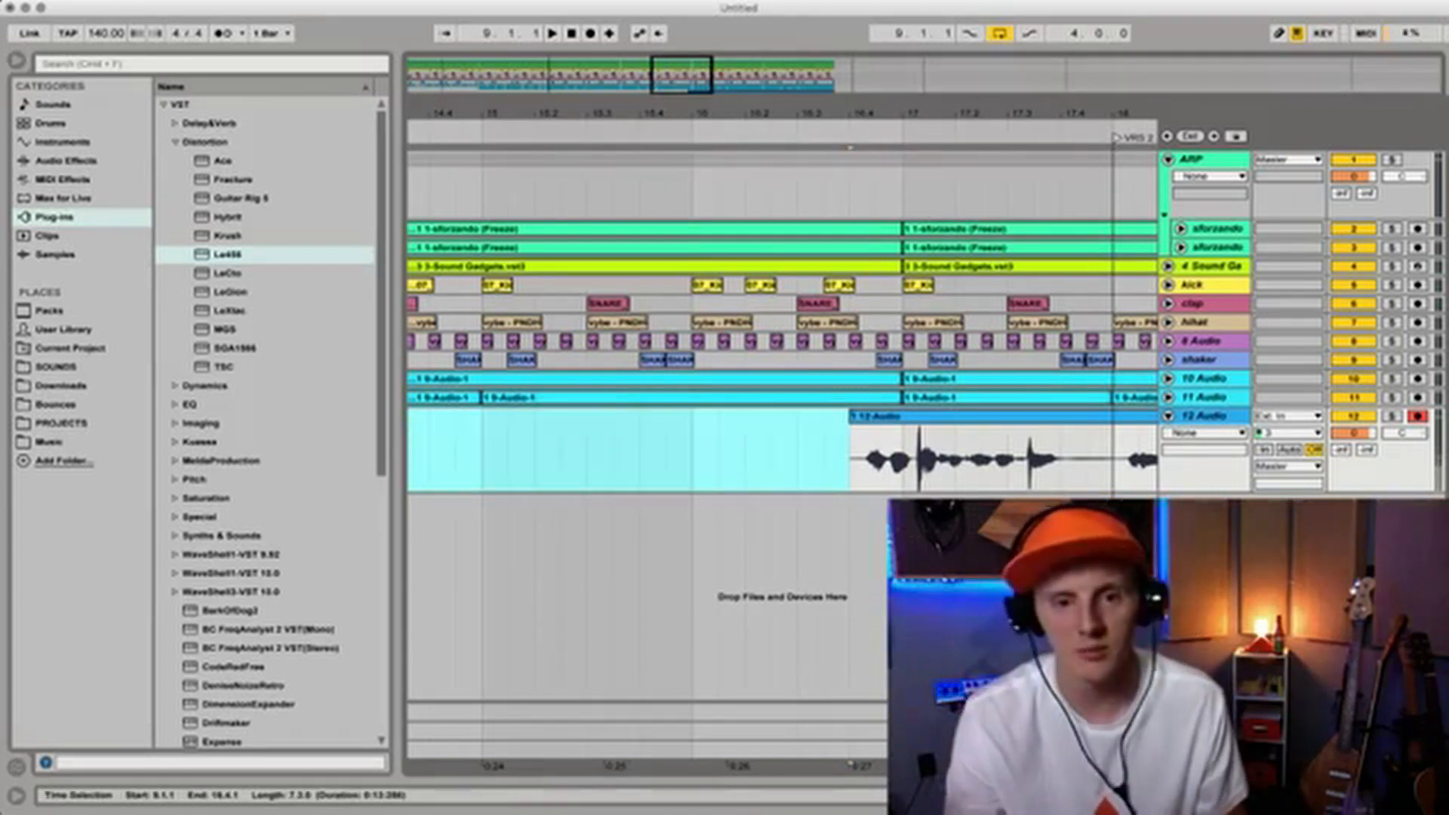